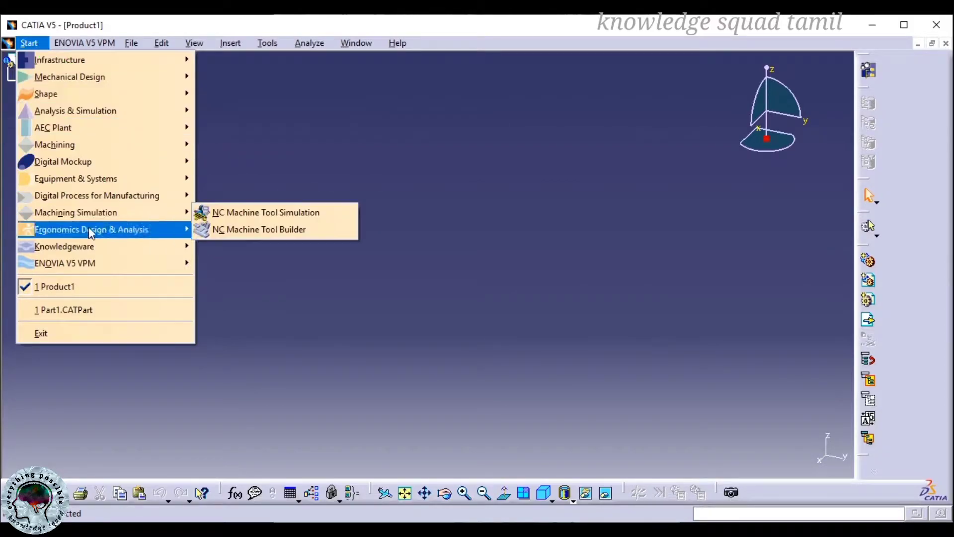
Step: Add a new part in the Part Design workbench and open a sketch on its yz plane
mouse_move(166, 81)
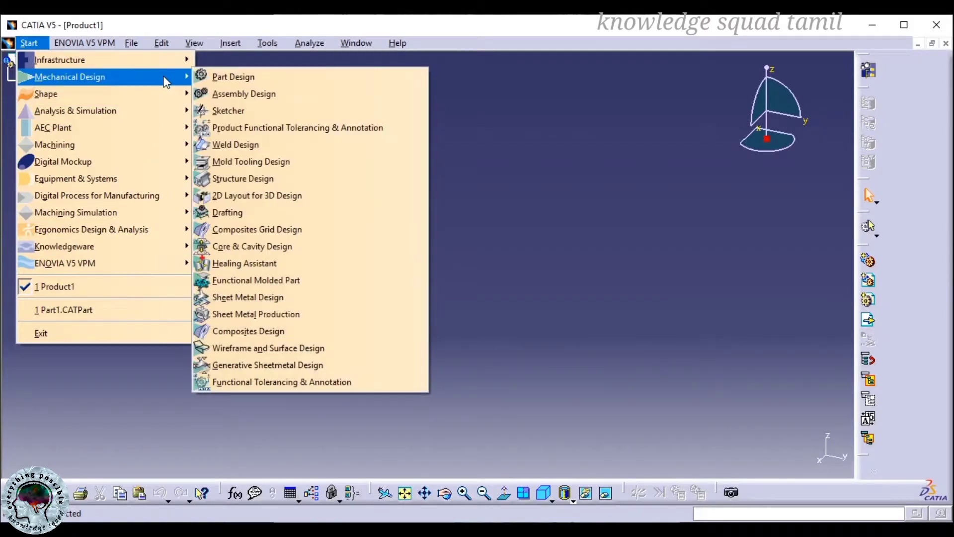
mouse_move(156, 99)
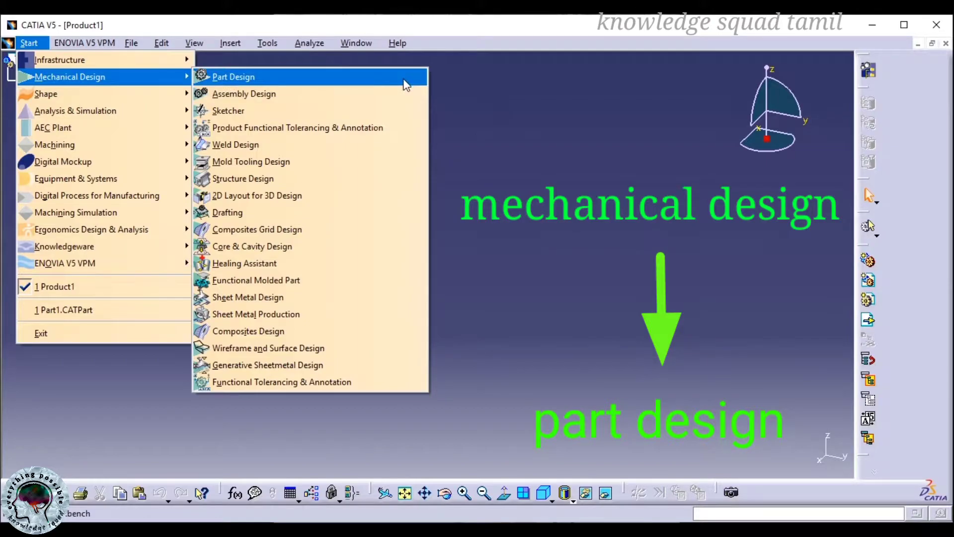
left_click(403, 78)
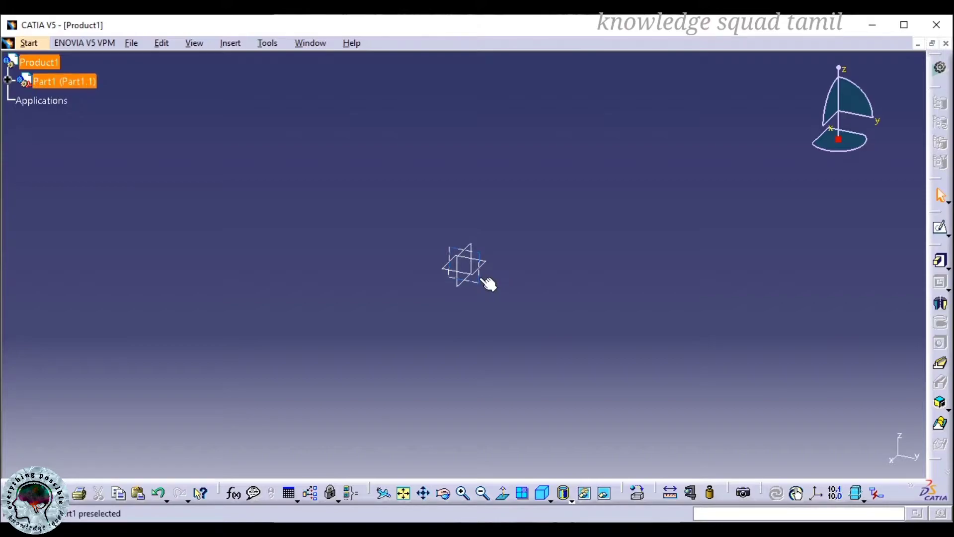
left_click(485, 280)
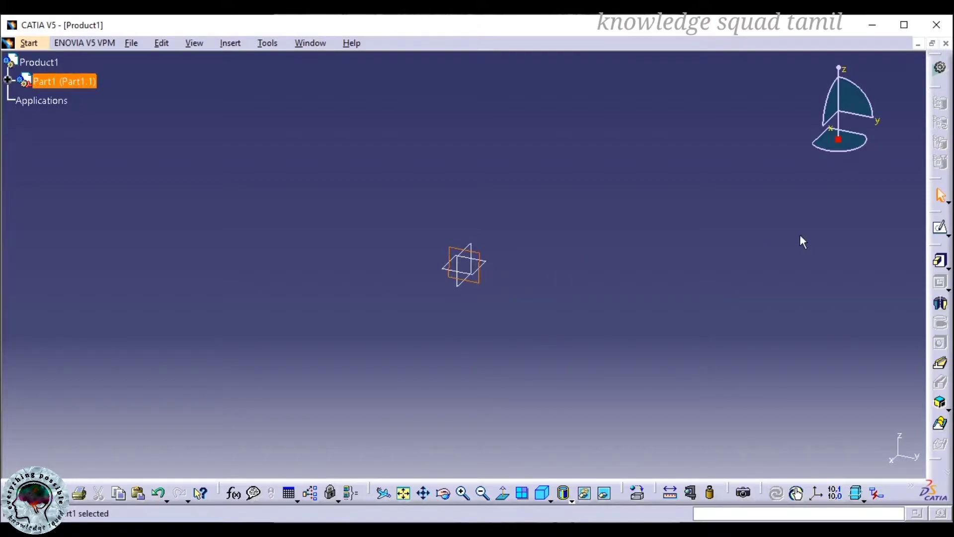
left_click(939, 228)
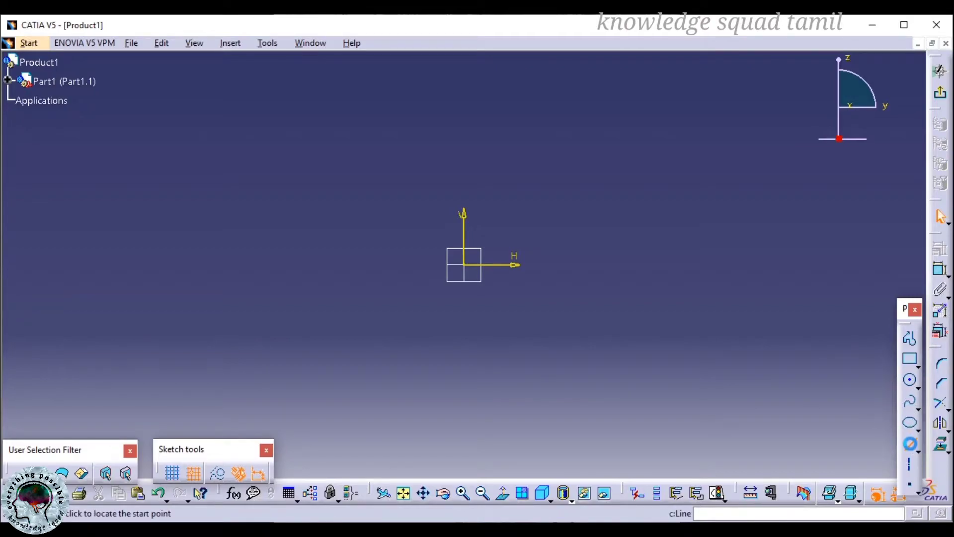
Step: Sketch a horizontal line about 90 mm long from the origin along the positive H axis
left_click(910, 442)
left_click(463, 266)
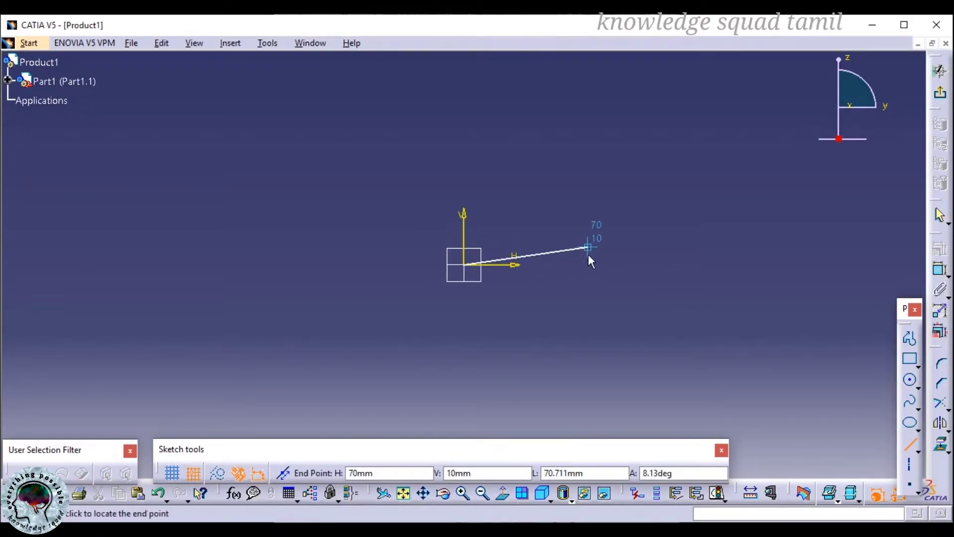
left_click(622, 264)
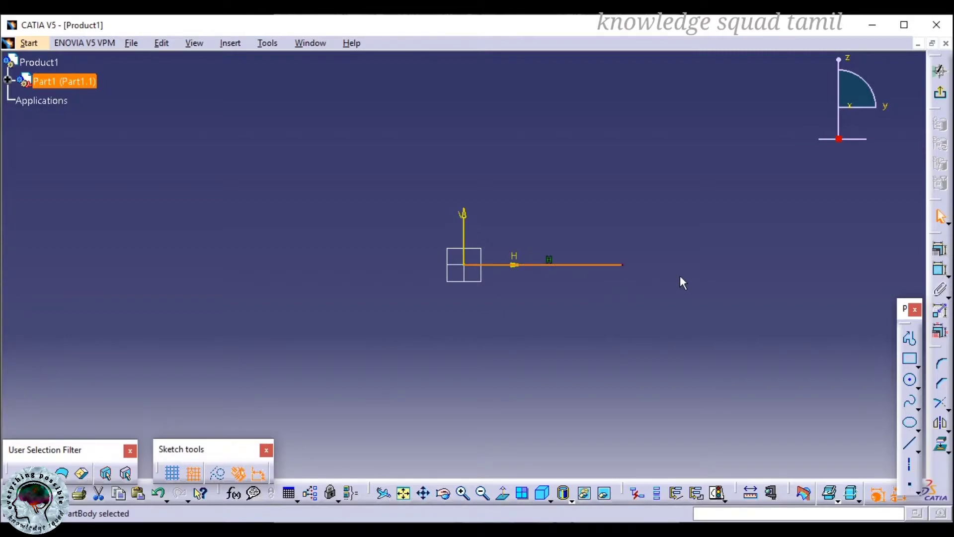
Step: Dimension the horizontal line's length below it and set it to 60 mm
left_click(940, 272)
left_click(596, 264)
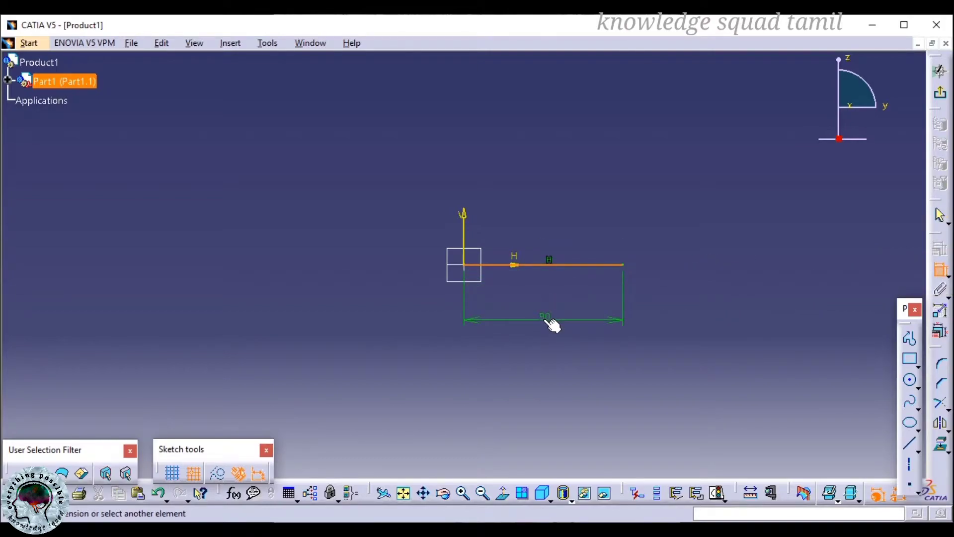
left_click(549, 326)
double_click(545, 323)
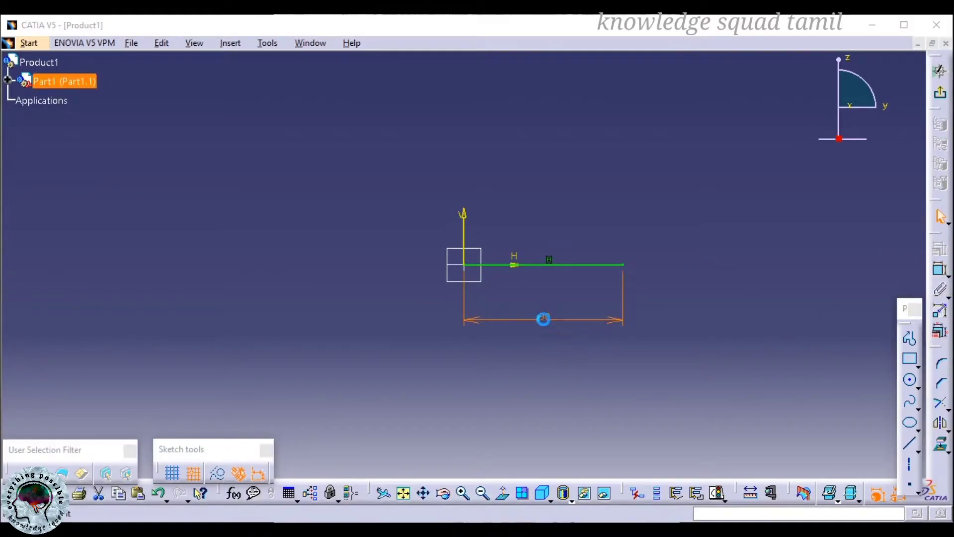
type("60")
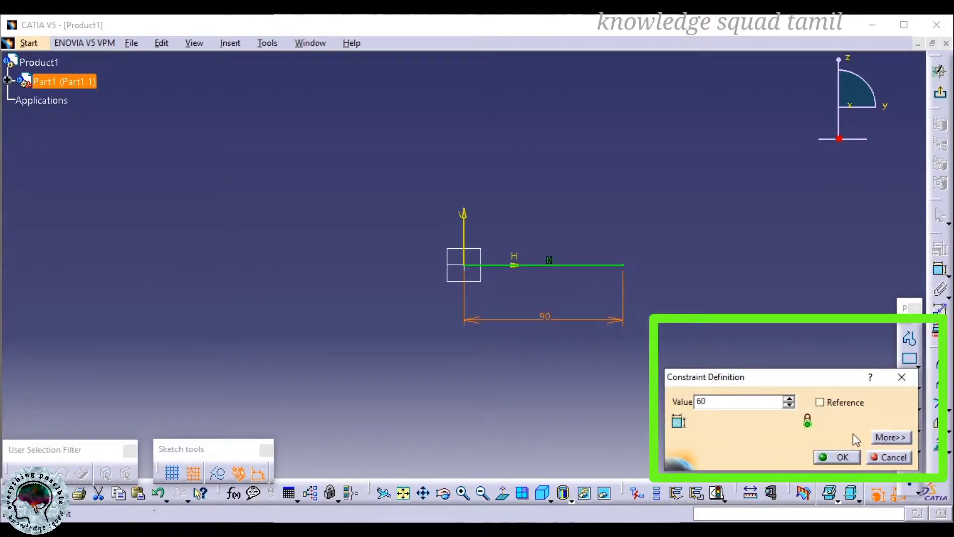
left_click(837, 456)
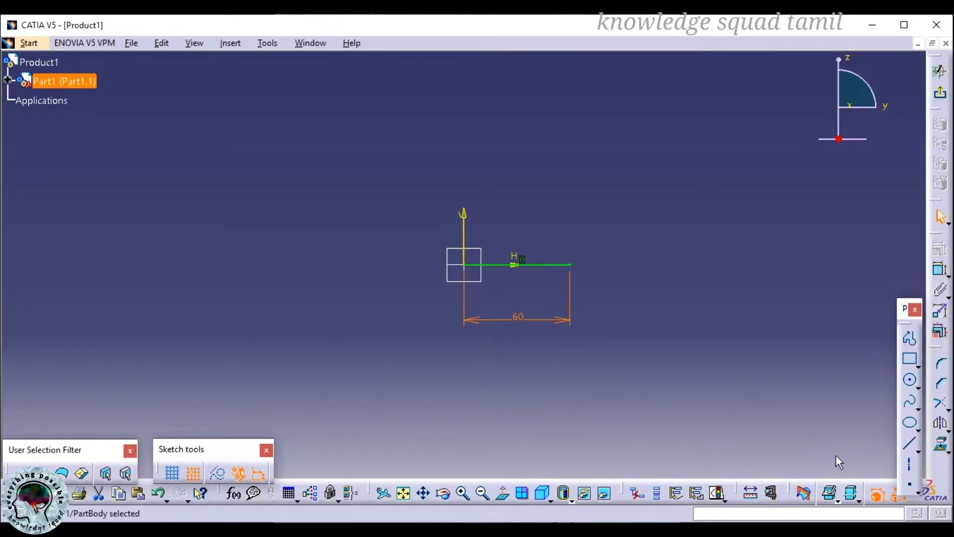
Step: From the base line's free end, sketch a 20 mm vertical line upward and a 20 mm horizontal line back toward the V axis
left_click(910, 443)
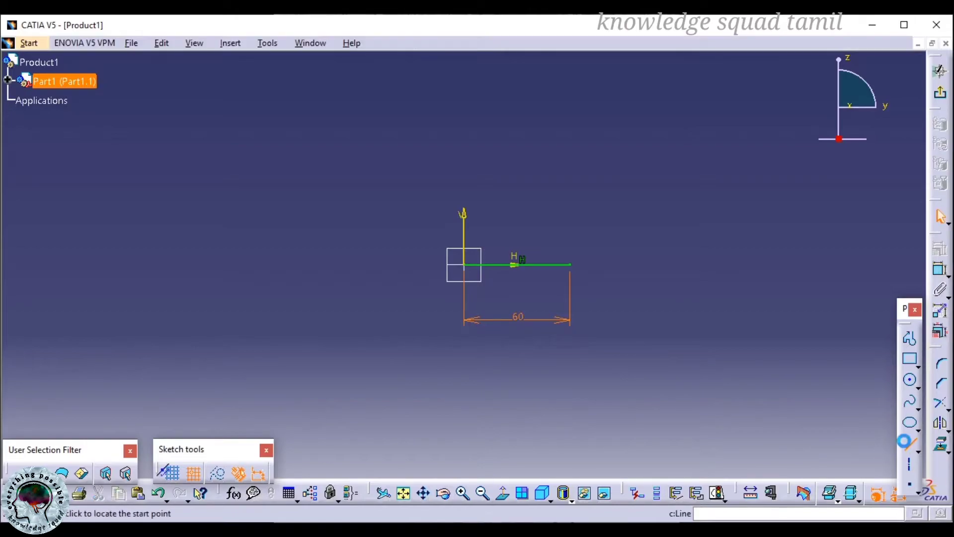
left_click(570, 265)
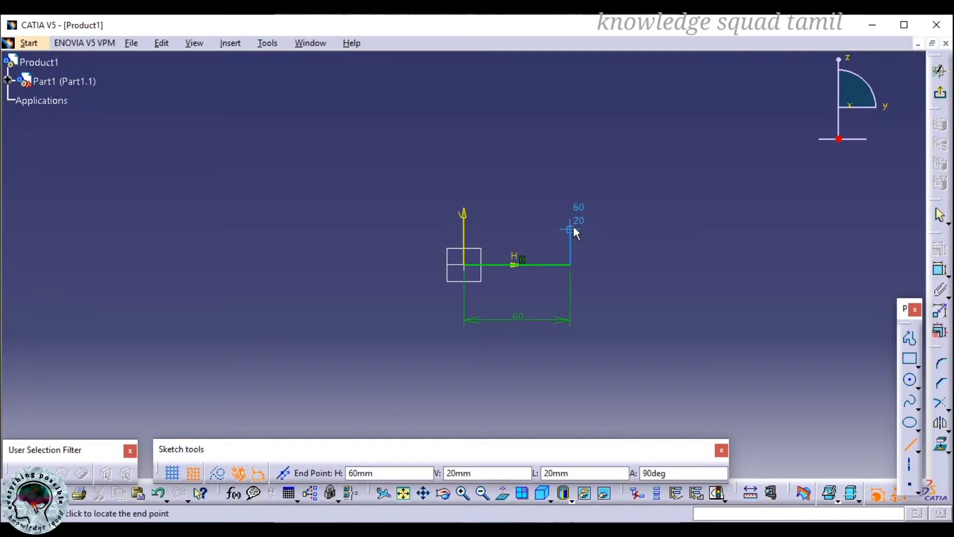
left_click(573, 227)
left_click(911, 443)
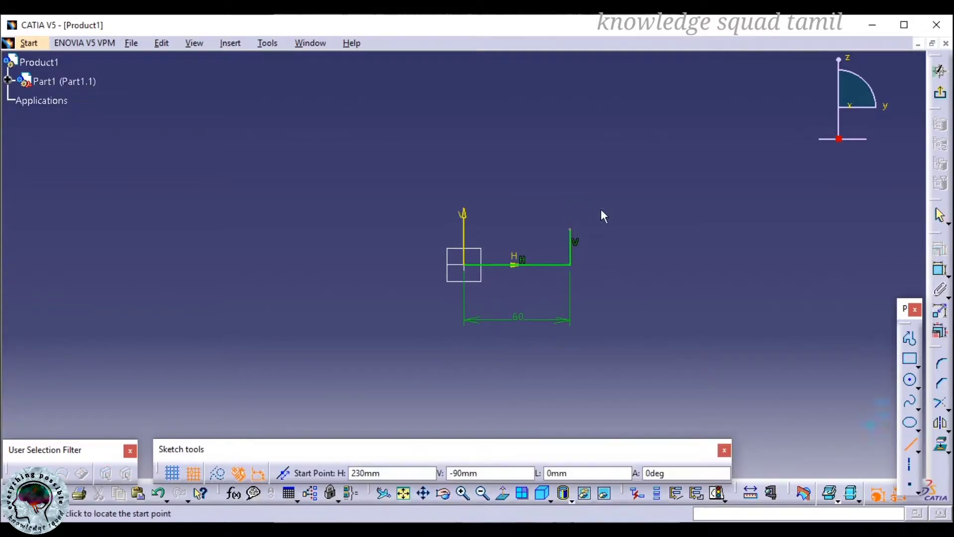
left_click(571, 230)
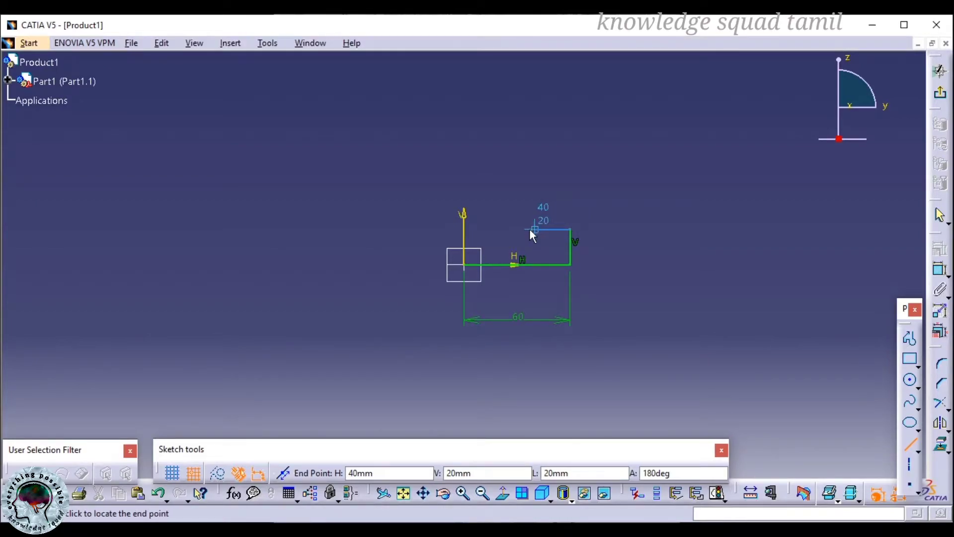
left_click(531, 229)
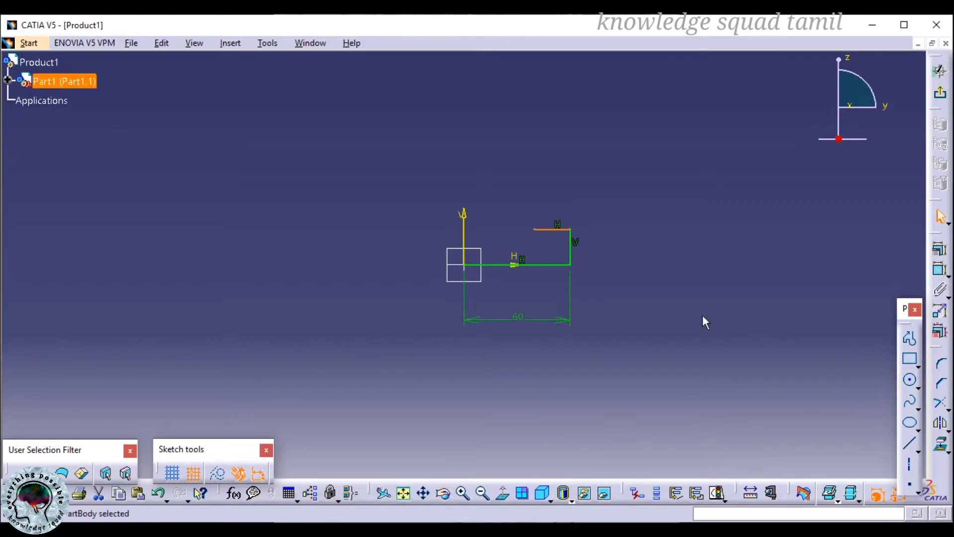
Step: Close the stepped profile with a 20 mm line upward, a 40 mm line to the V axis and a vertical line down to the origin
left_click(912, 446)
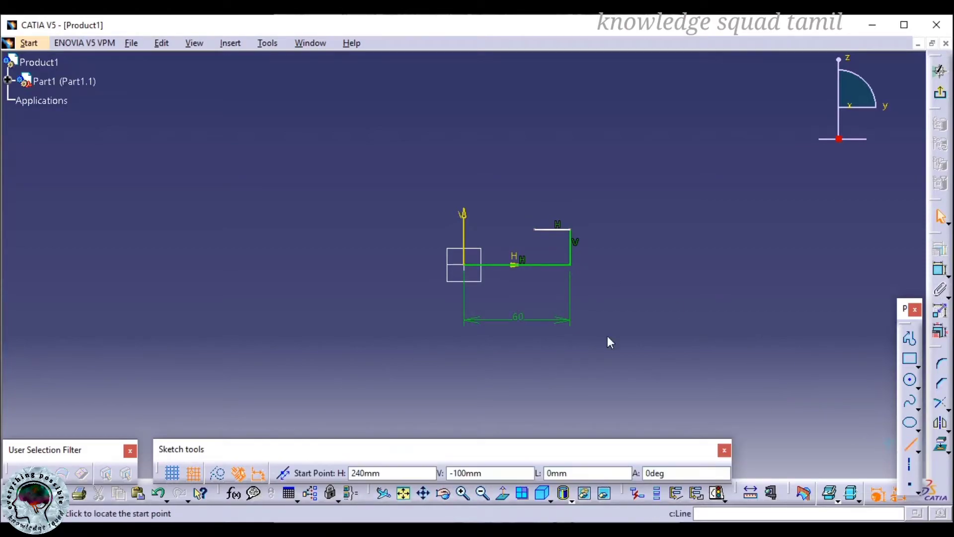
left_click(532, 228)
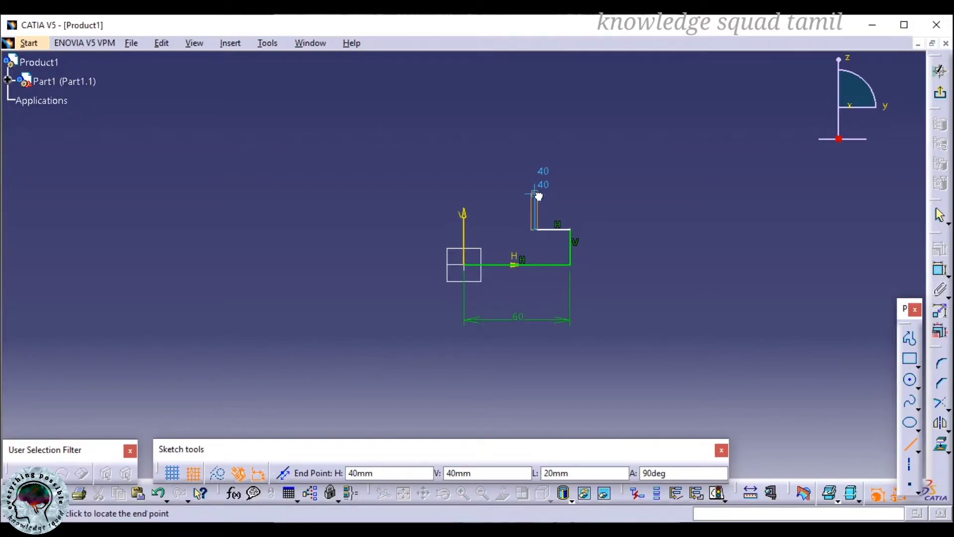
left_click(536, 195)
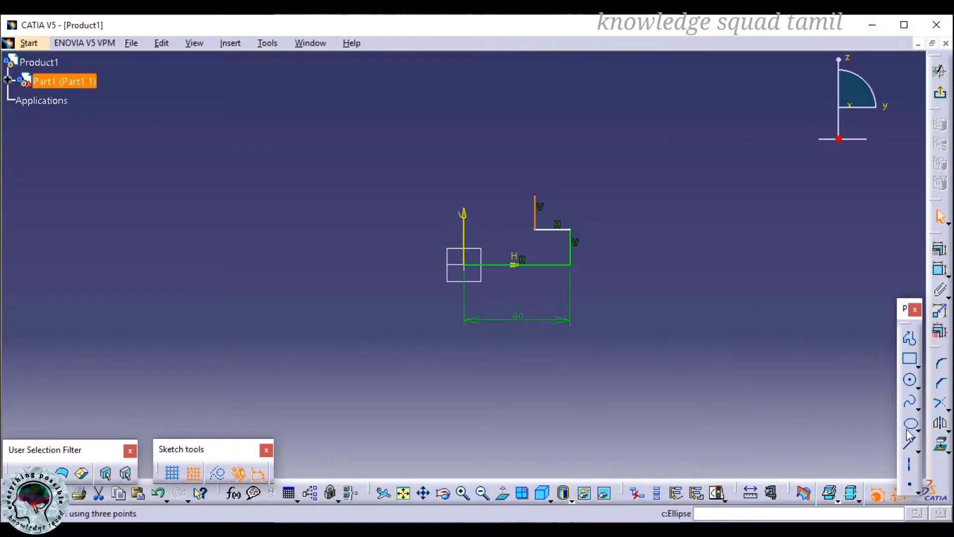
left_click(913, 446)
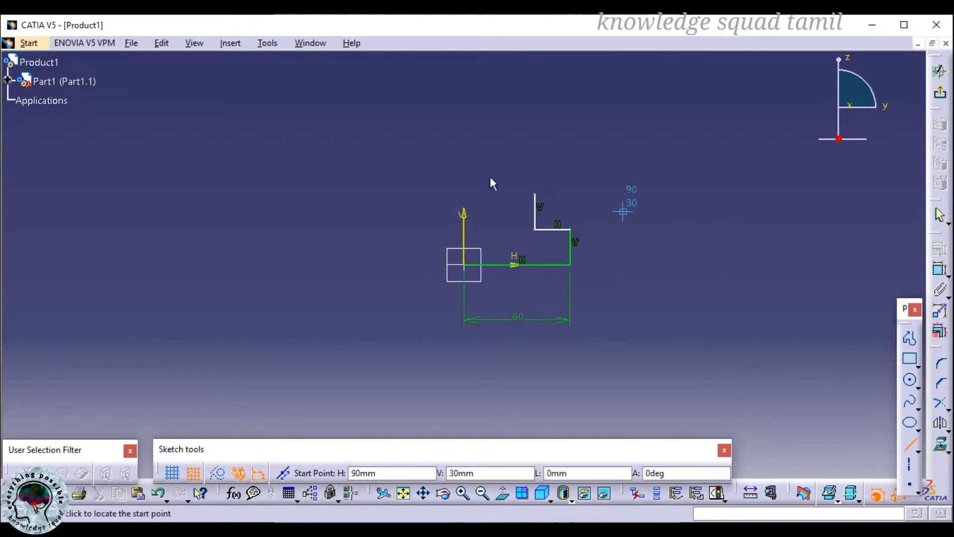
left_click(536, 194)
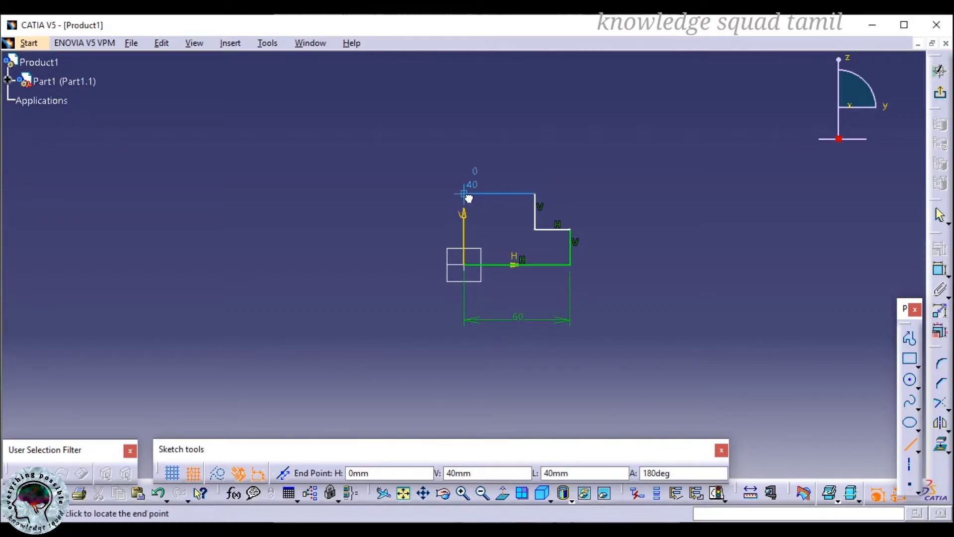
left_click(464, 195)
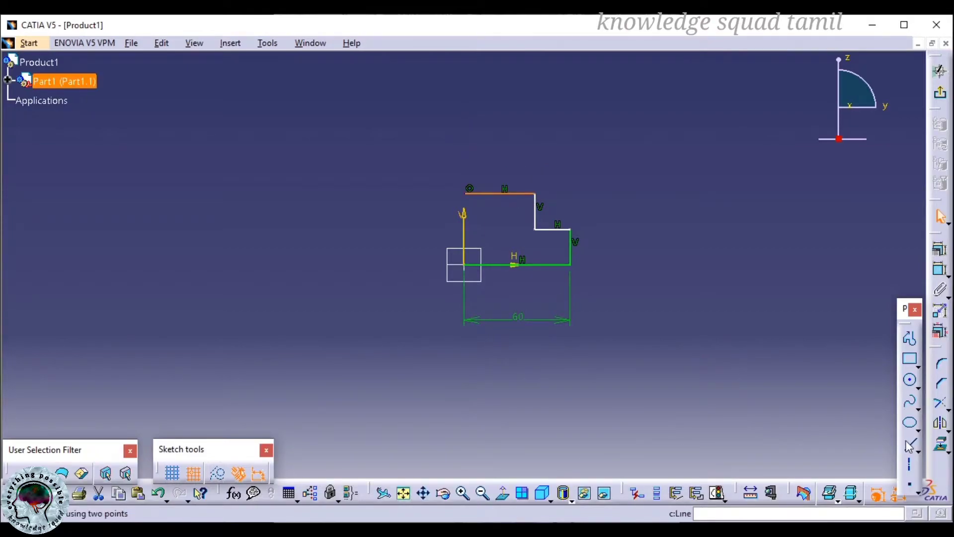
left_click(464, 195)
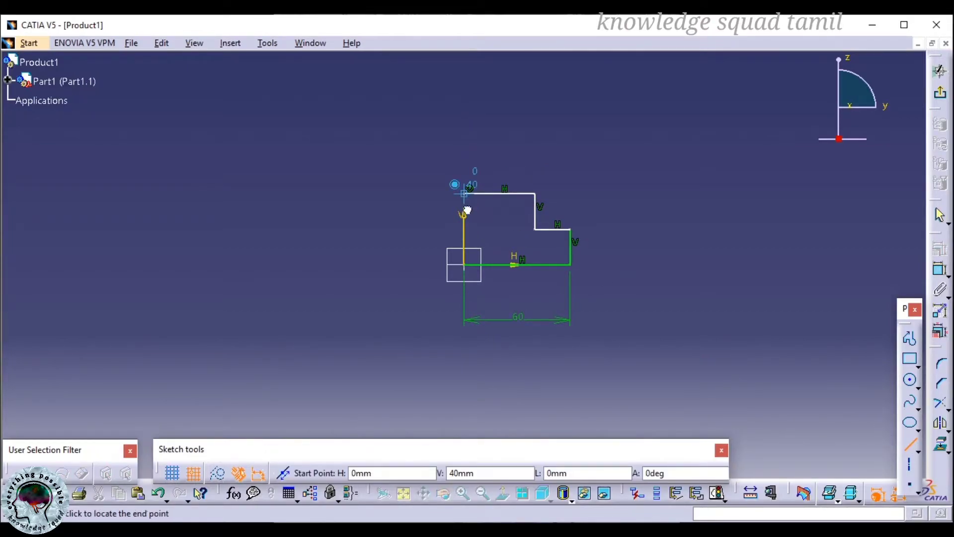
left_click(464, 264)
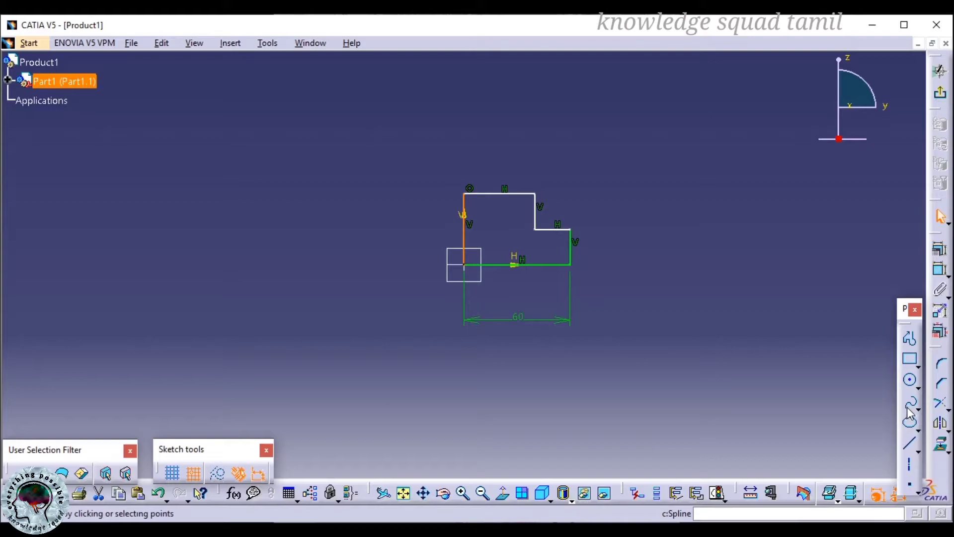
Step: Sketch a separate rectangle about 40 mm high to the right of the stepped profile
left_click(908, 366)
left_click(659, 214)
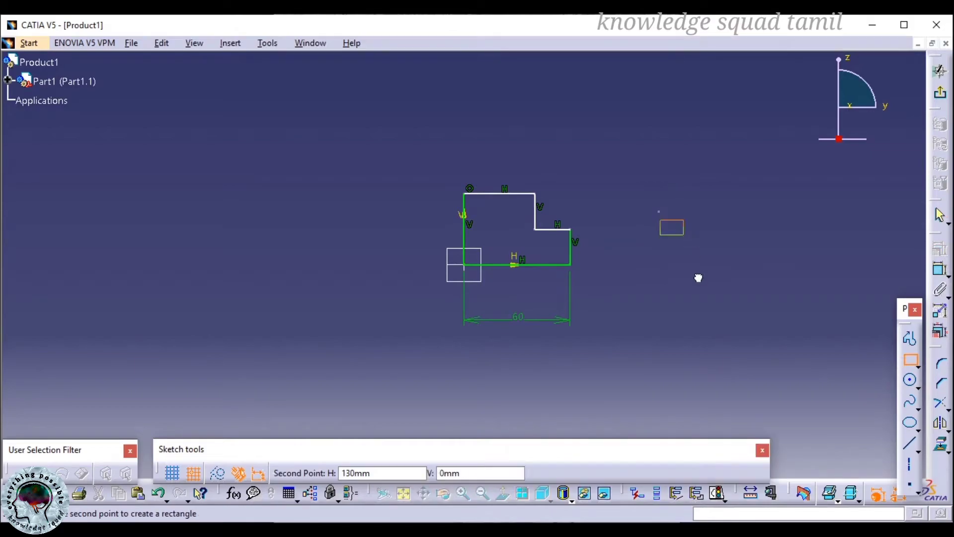
left_click(747, 282)
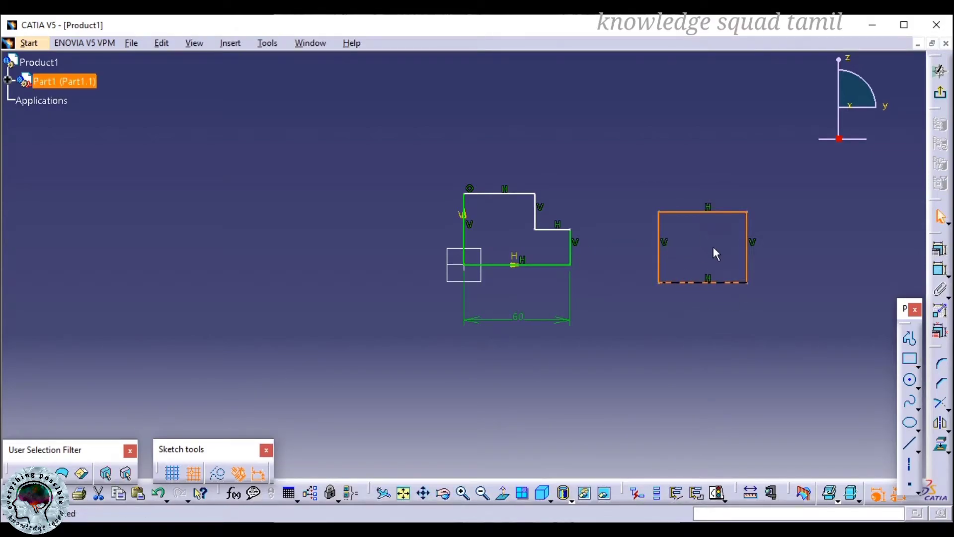
Step: Dimension the rectangle's height along its right side and set it to 50 mm
left_click(852, 249)
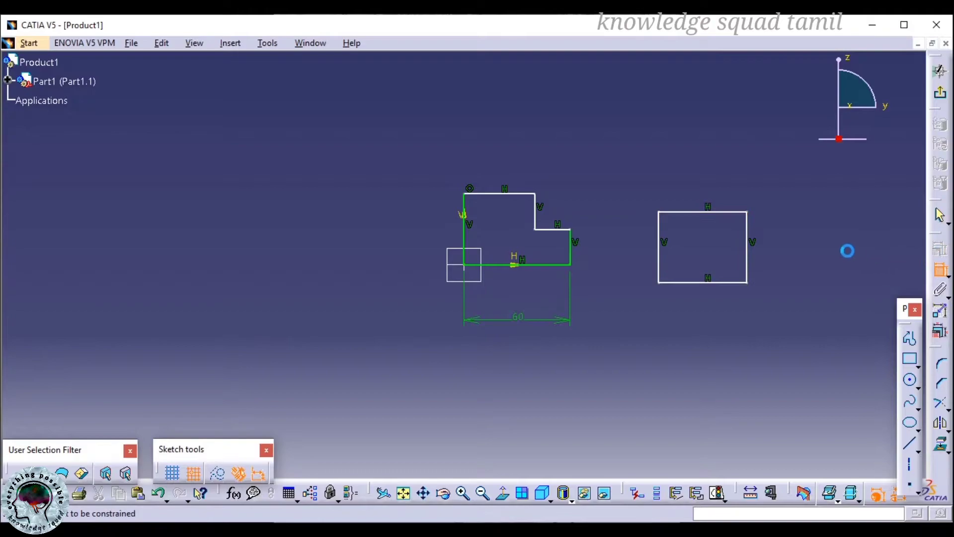
left_click(748, 246)
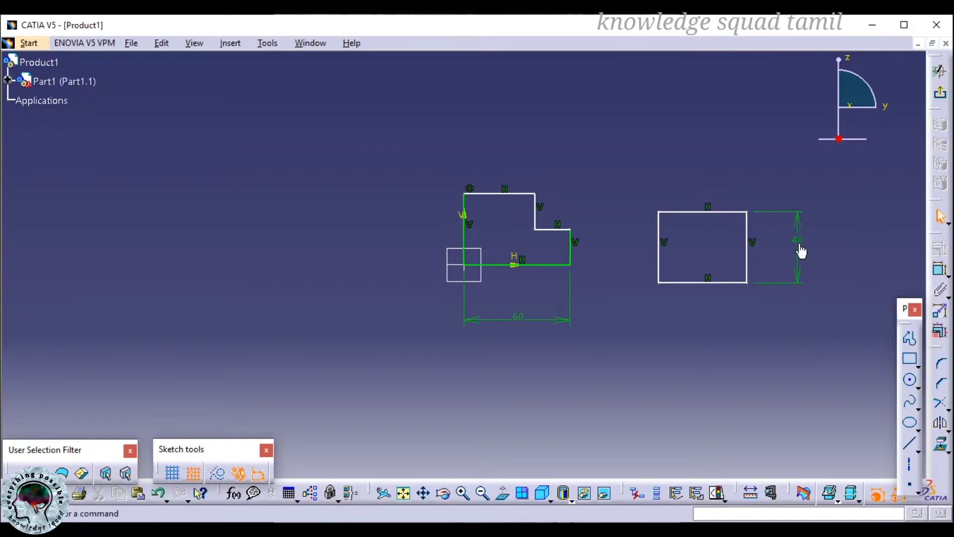
double_click(798, 243)
type("50")
key("Return")
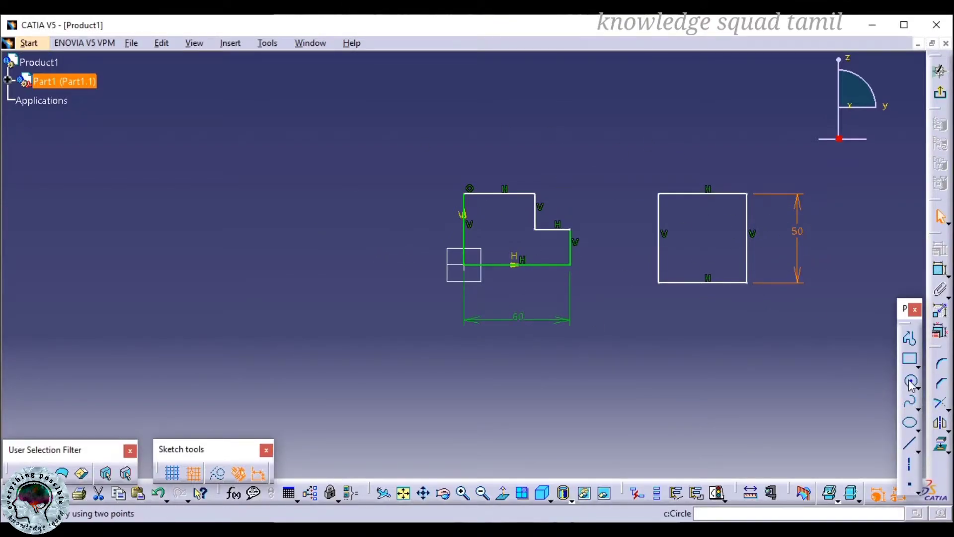
Step: Sketch a circle about 40 mm in diameter below the rectangle
left_click(918, 391)
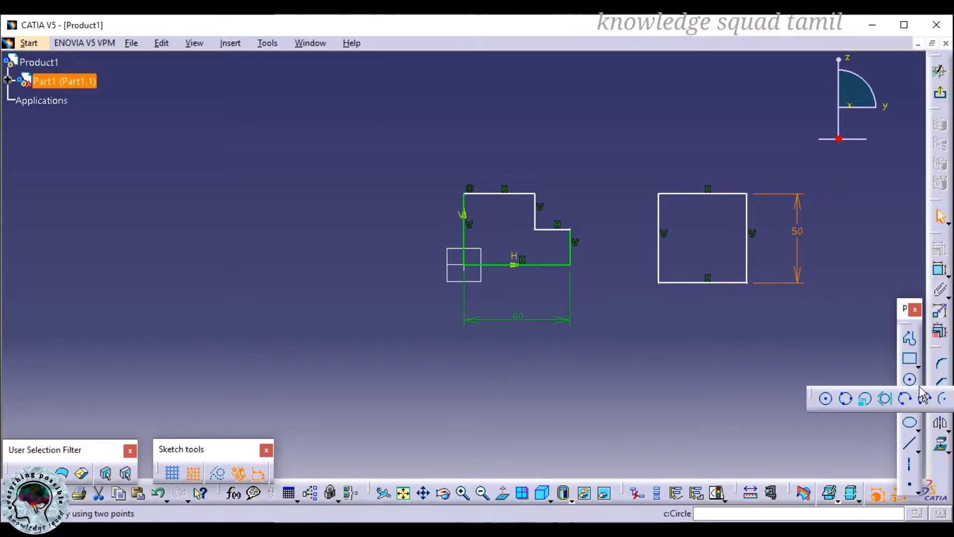
left_click(828, 402)
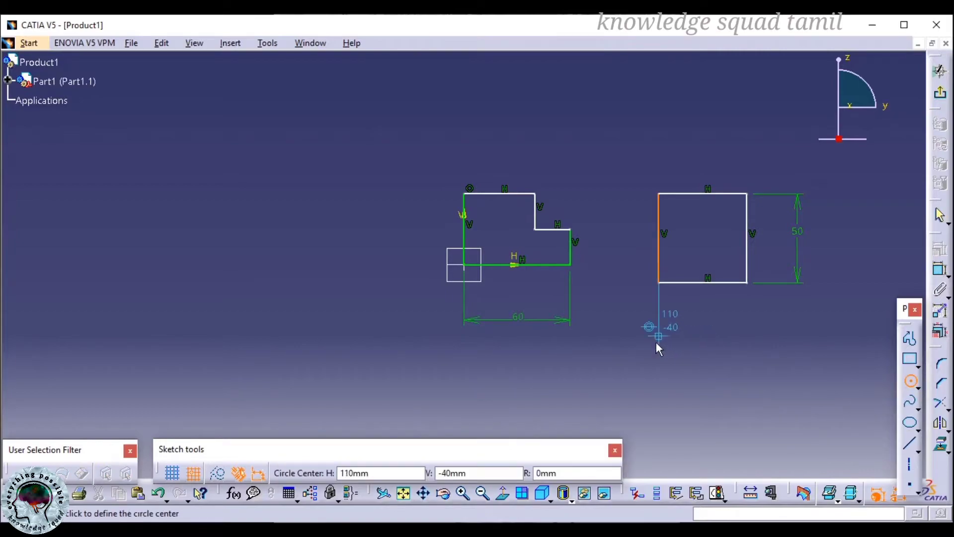
left_click(709, 357)
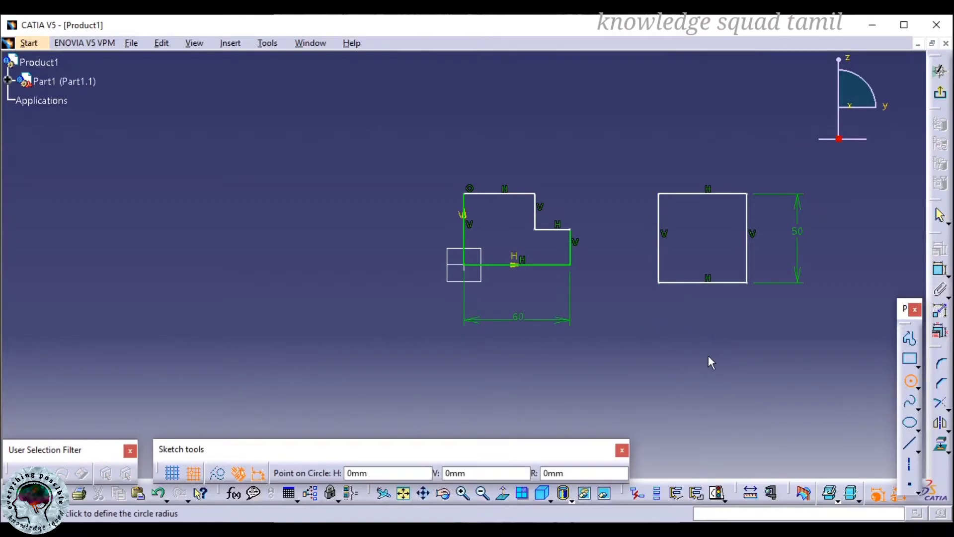
left_click(742, 331)
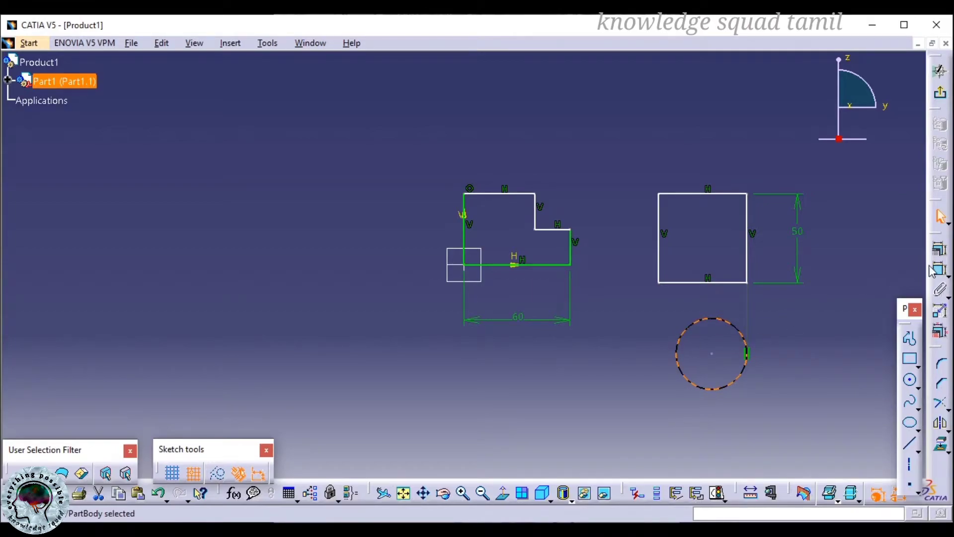
Step: Dimension the diameter of the circle below the rectangle and set it to 60 mm
left_click(784, 326)
left_click(748, 342)
left_click(938, 269)
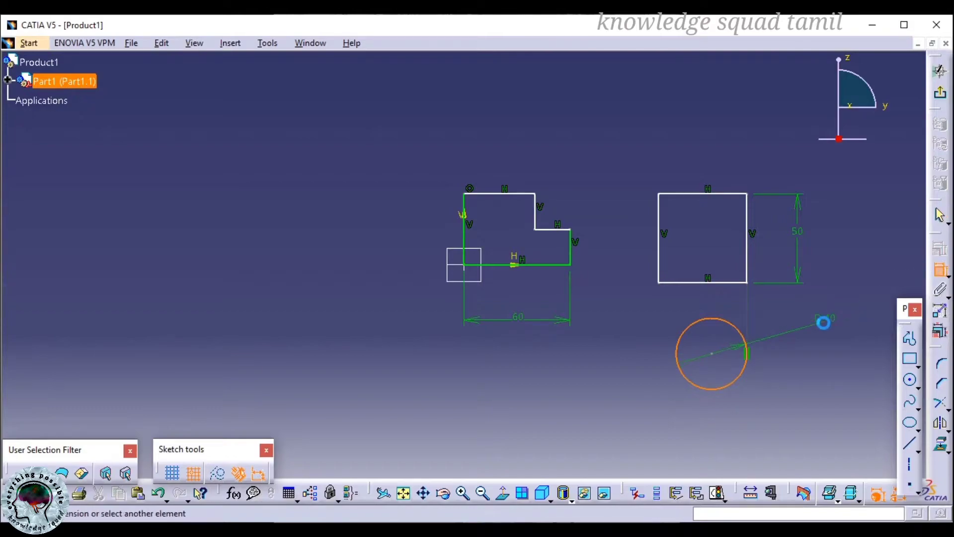
left_click(619, 363)
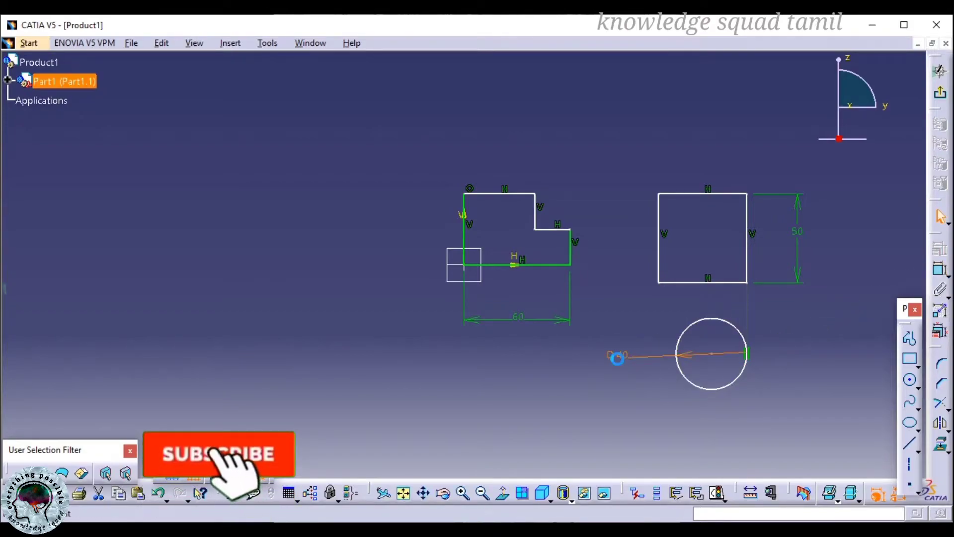
double_click(619, 366)
type("60")
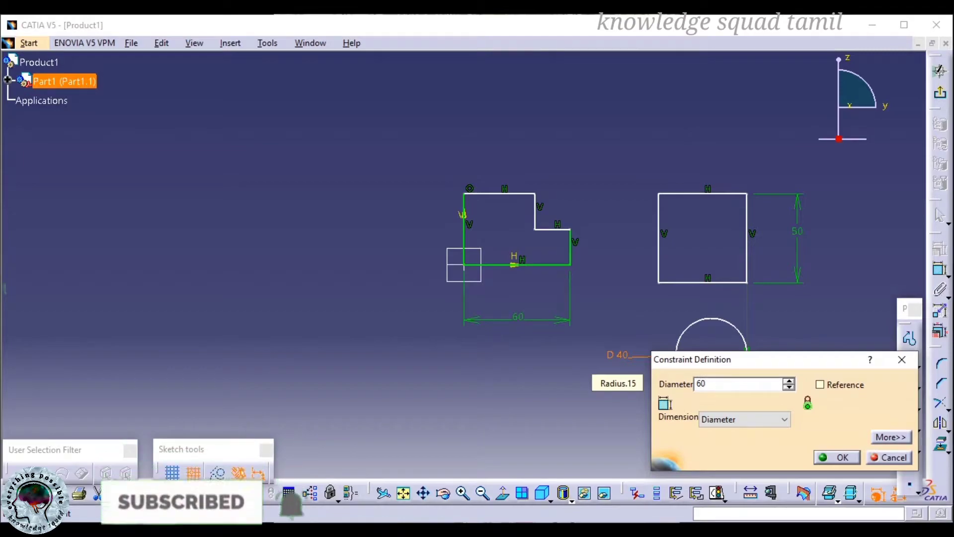
key("Return")
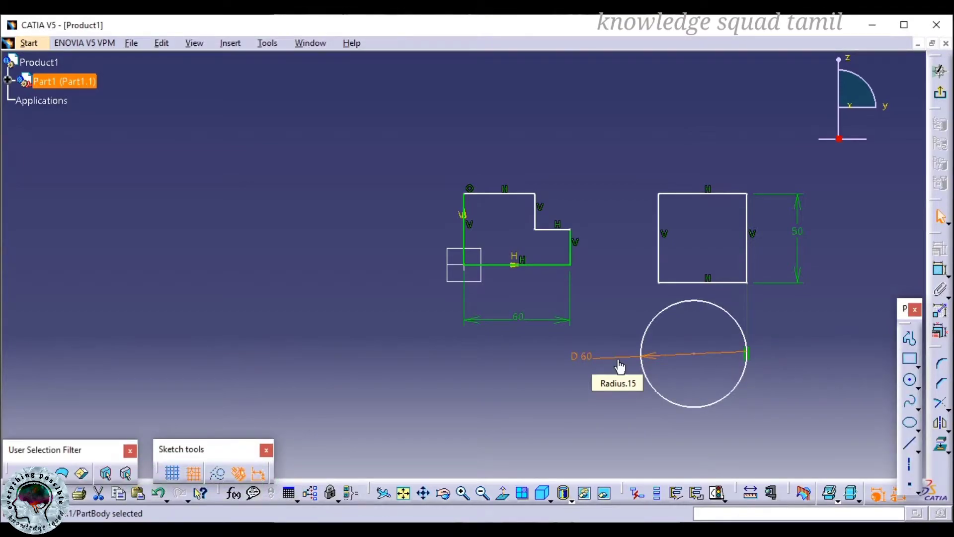
left_click(704, 304)
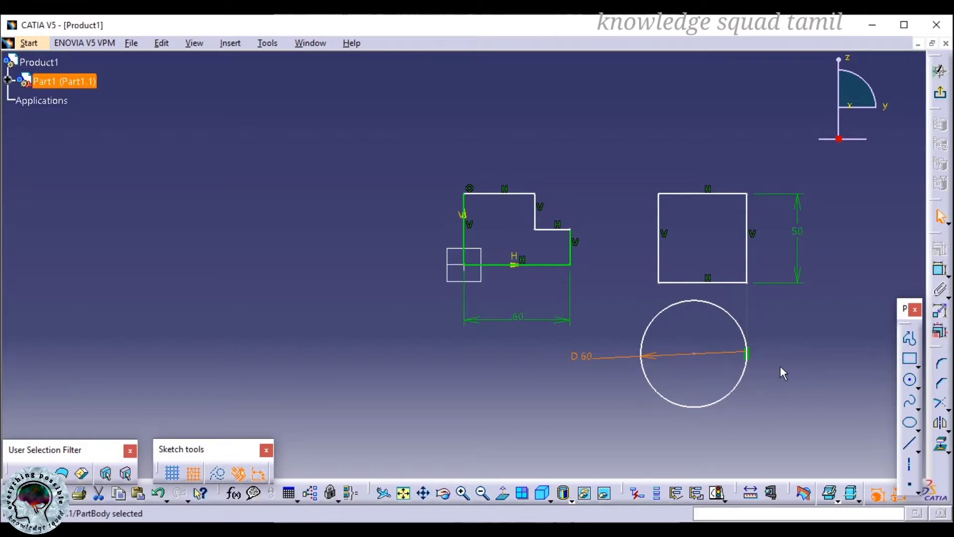
Step: Sketch a wavy nine-point spline about 120 mm tall to the left of the stepped profile
left_click(909, 407)
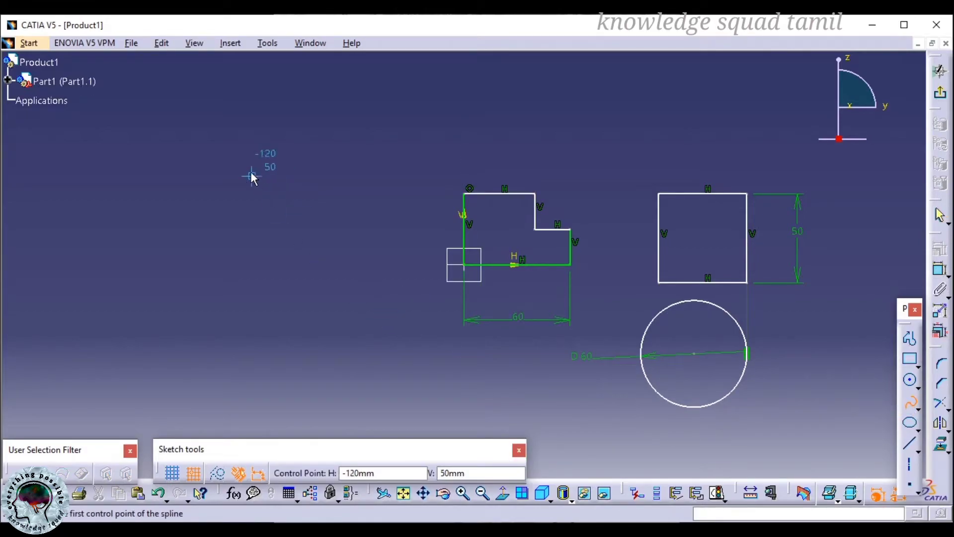
left_click(233, 175)
left_click(269, 211)
left_click(216, 229)
left_click(252, 264)
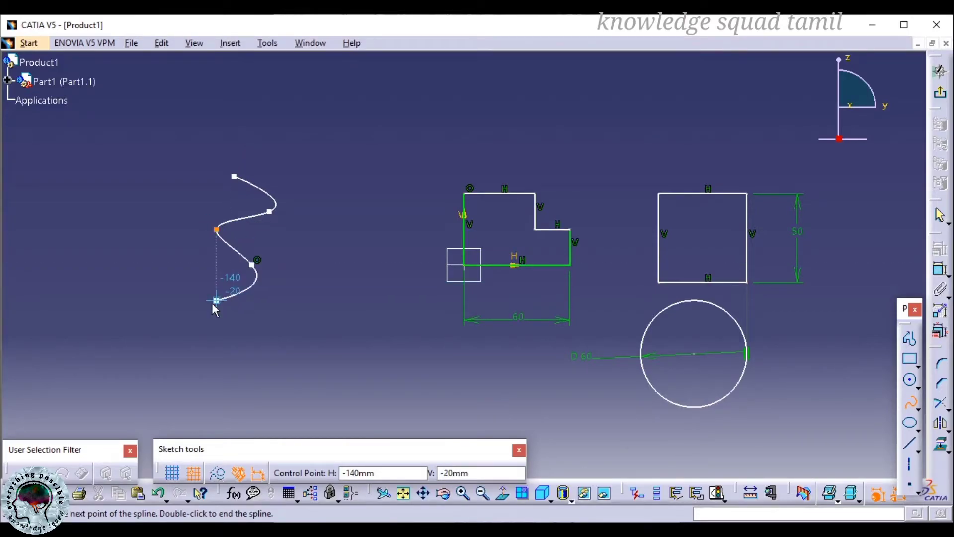
left_click(216, 301)
left_click(252, 335)
left_click(217, 370)
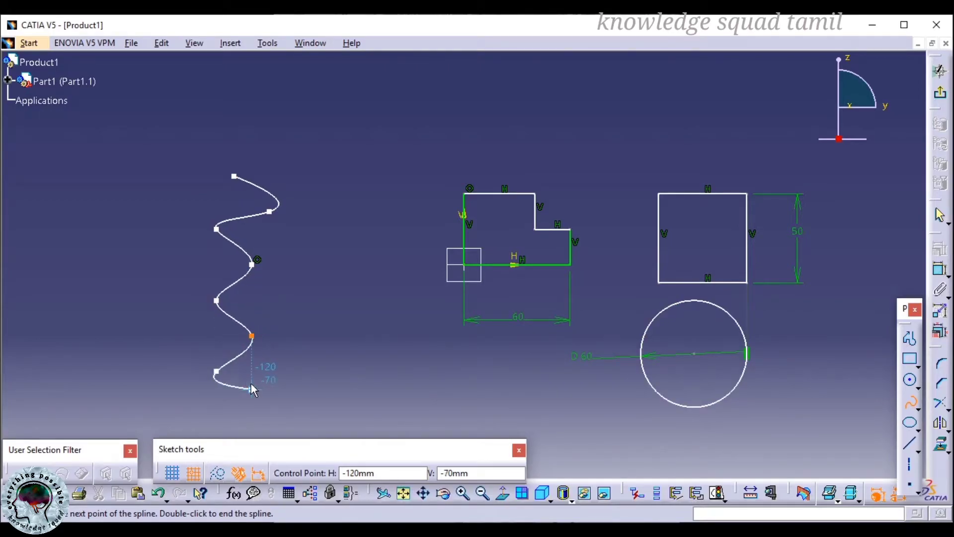
left_click(252, 389)
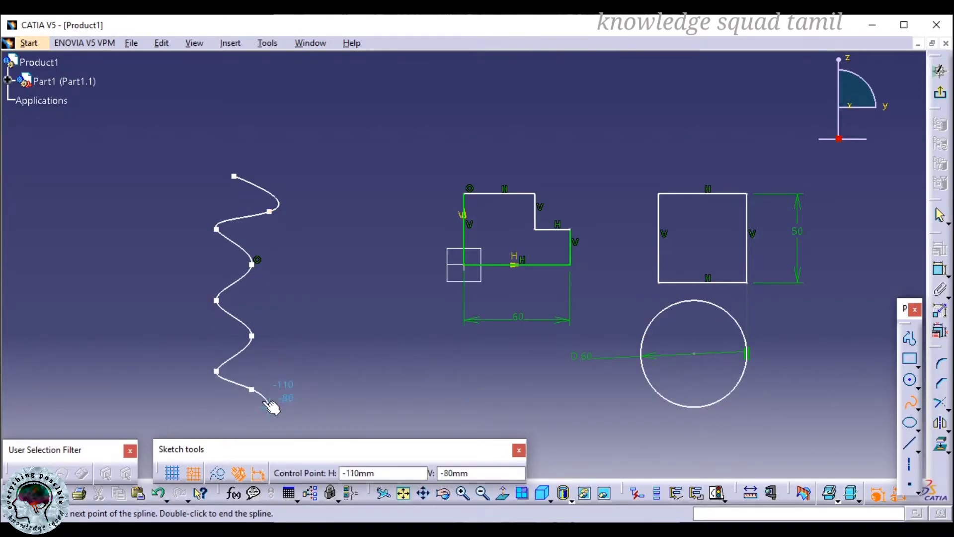
double_click(283, 358)
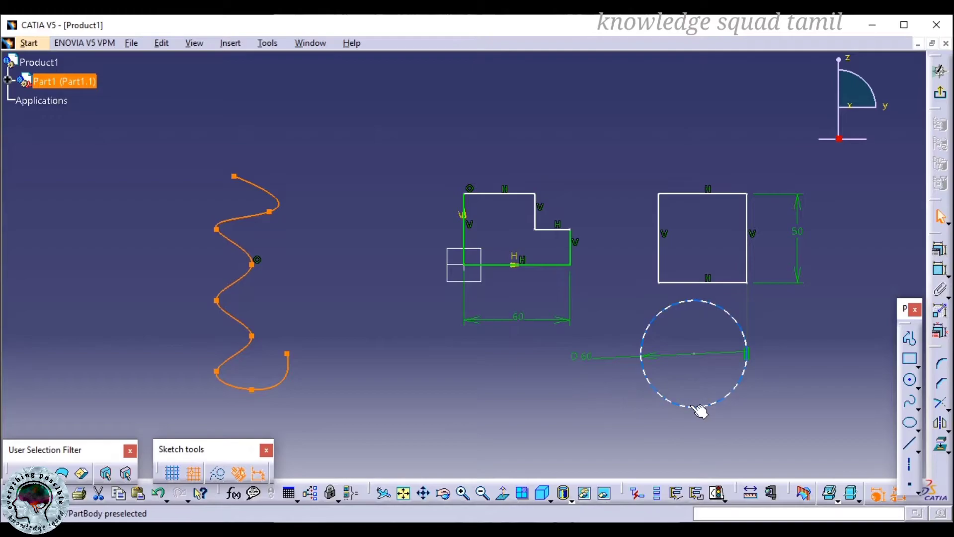
Step: Delete the spline, the rectangle and the circle, keeping only the stepped profile in the sketch
right_click(252, 353)
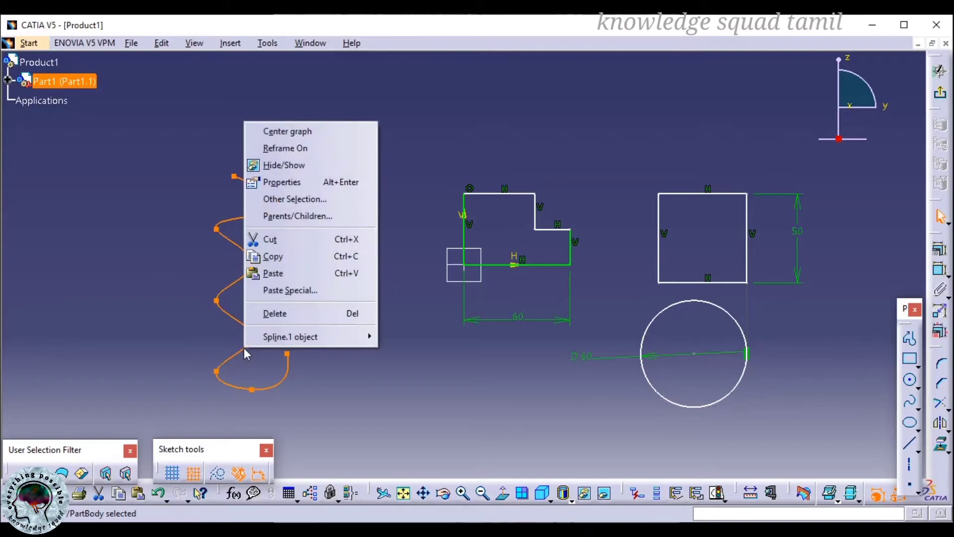
left_click(278, 314)
left_click_drag(638, 160, 784, 289)
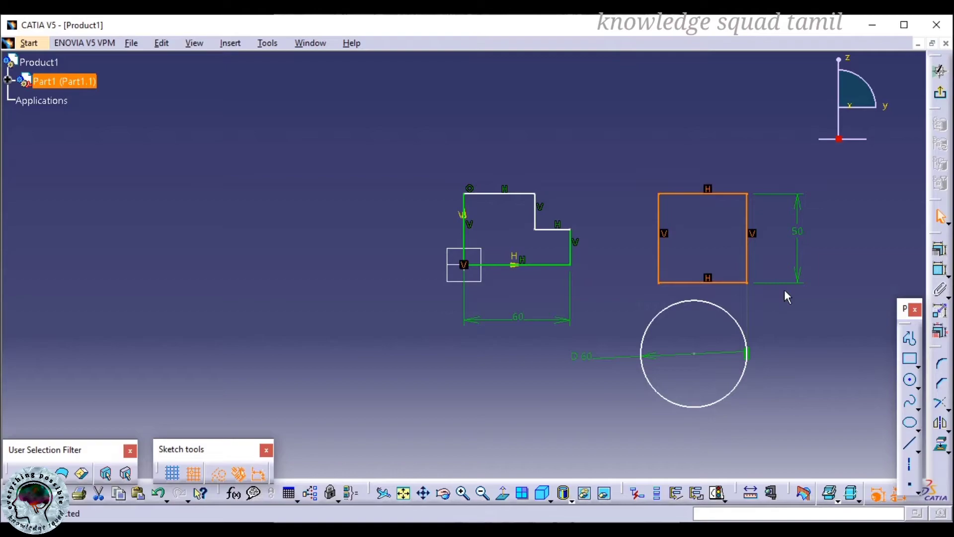
right_click(749, 282)
left_click(805, 476)
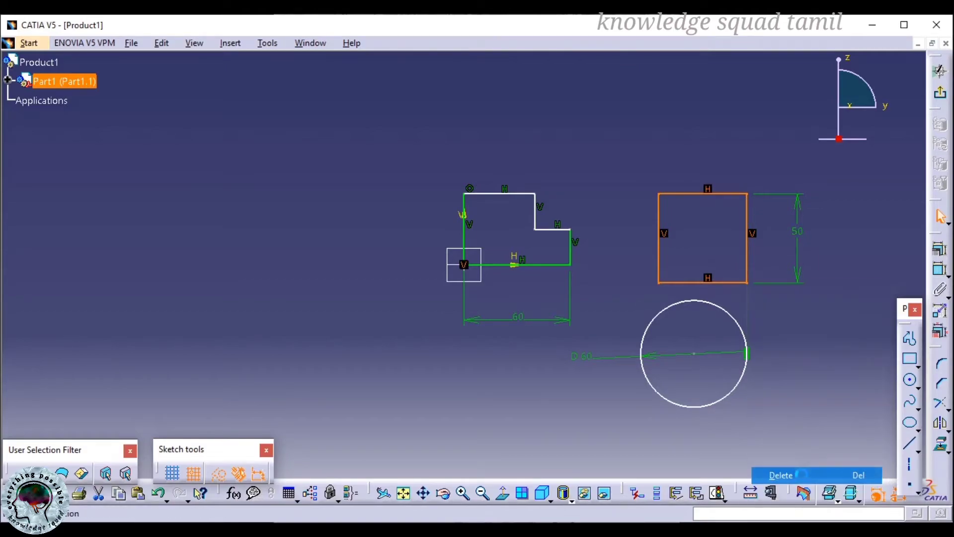
left_click_drag(624, 275, 790, 453)
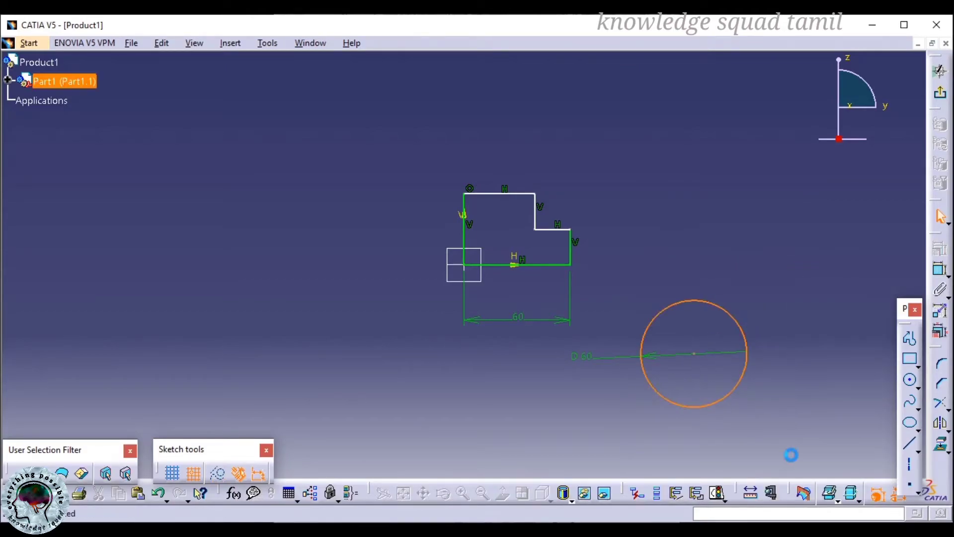
right_click(741, 403)
left_click(765, 355)
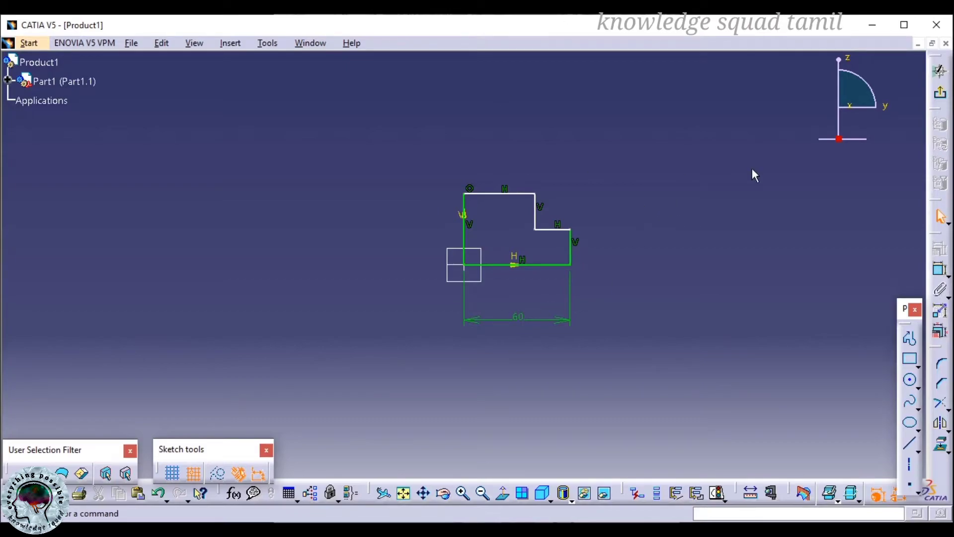
Step: Exit the sketch and start a Pad of the stepped profile with mirrored extent enabled
left_click(941, 97)
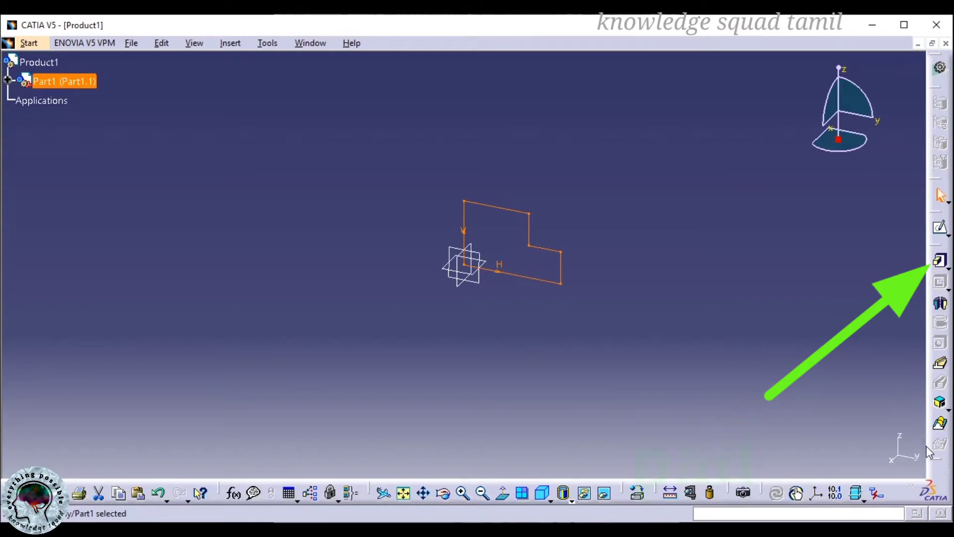
left_click(940, 263)
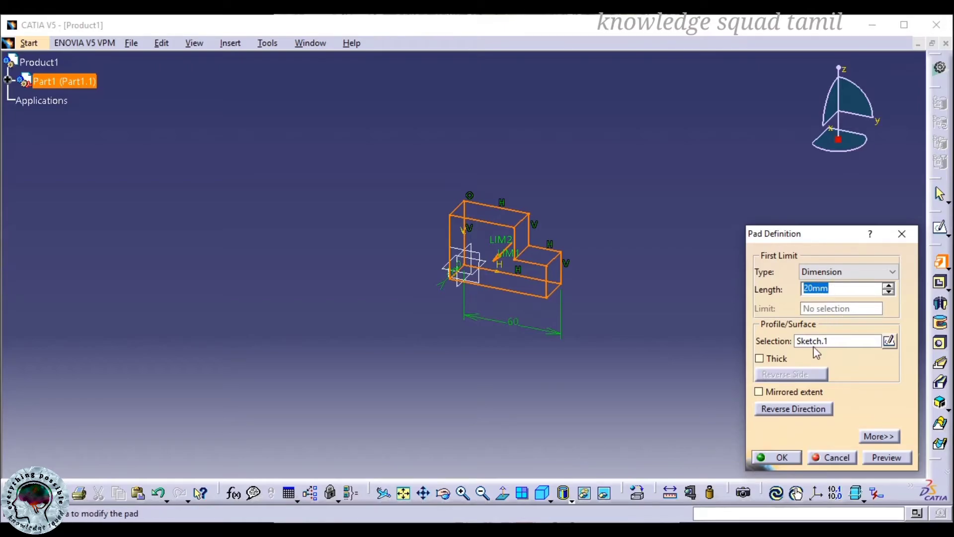
left_click(500, 267)
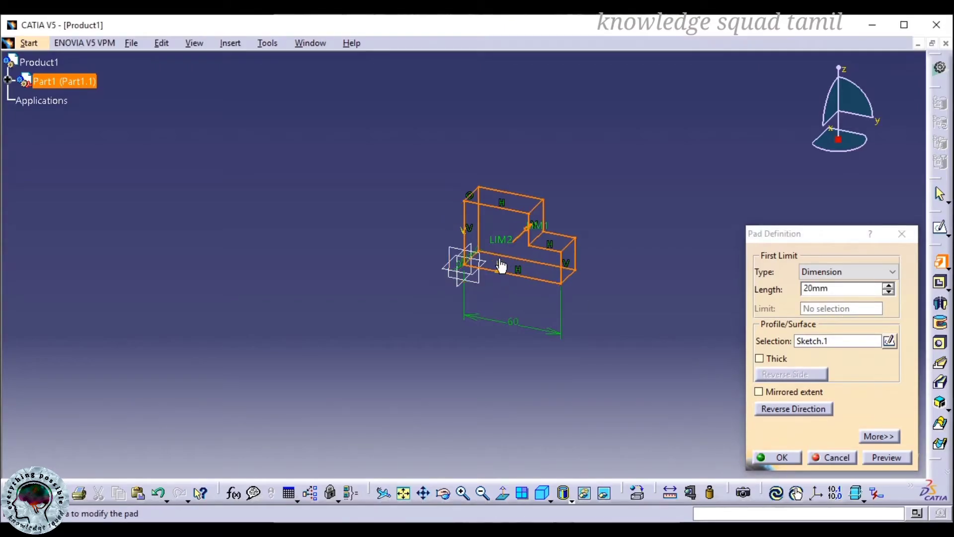
left_click(521, 233)
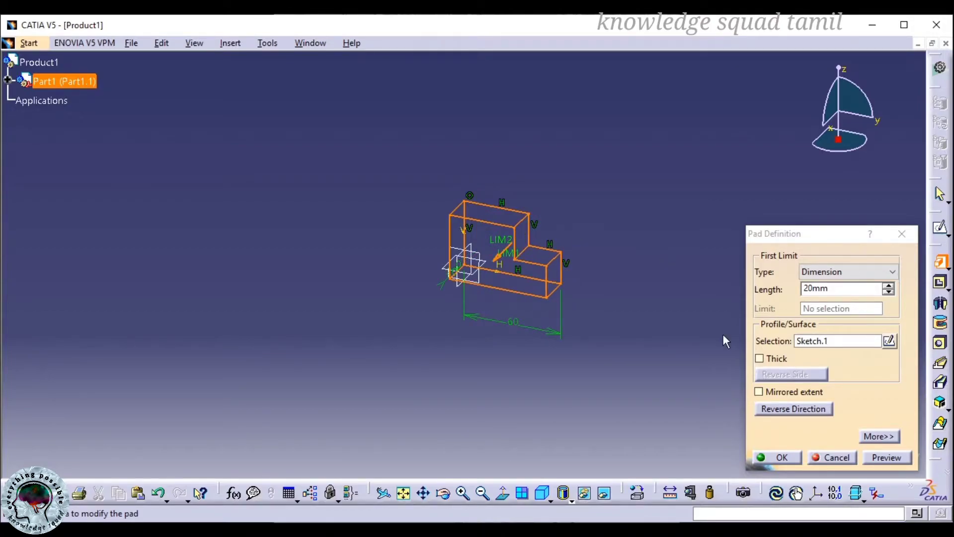
left_click(759, 392)
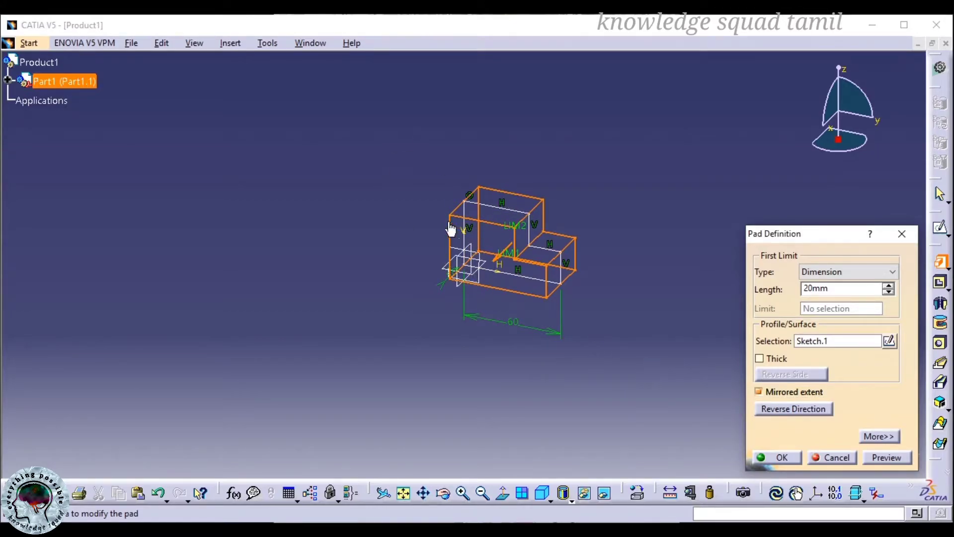
Step: Set the pad's length to 60 mm and preview the solid
left_click_drag(848, 291, 773, 295)
key("BackSpace")
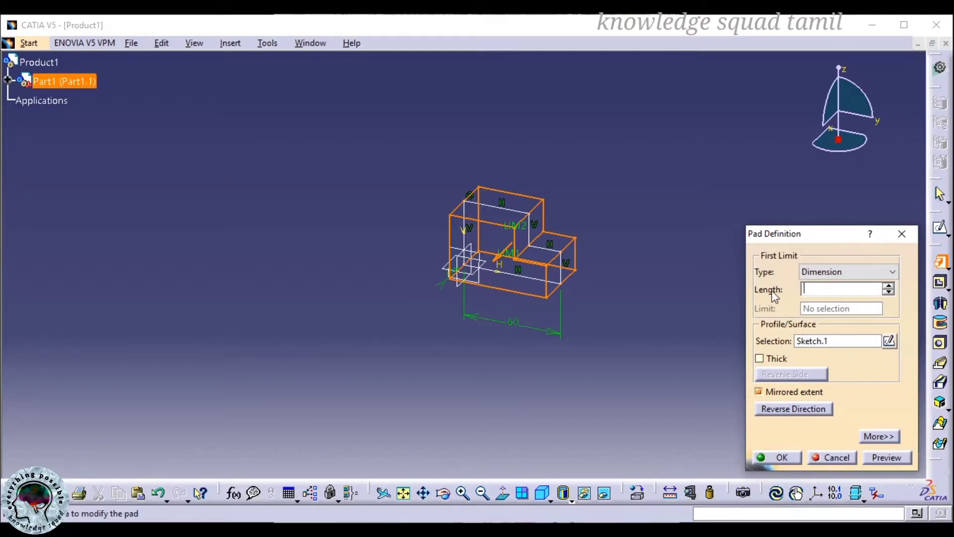
left_click(714, 291)
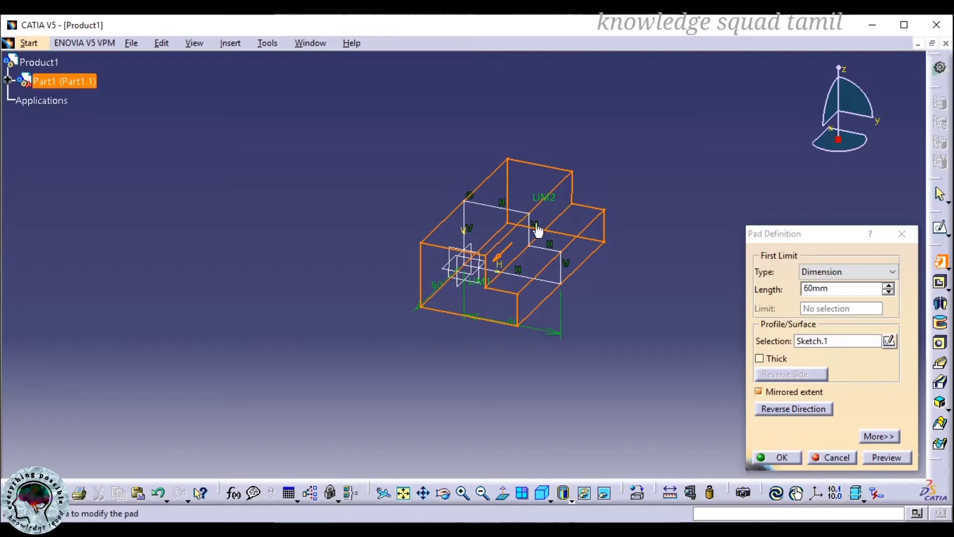
left_click(891, 460)
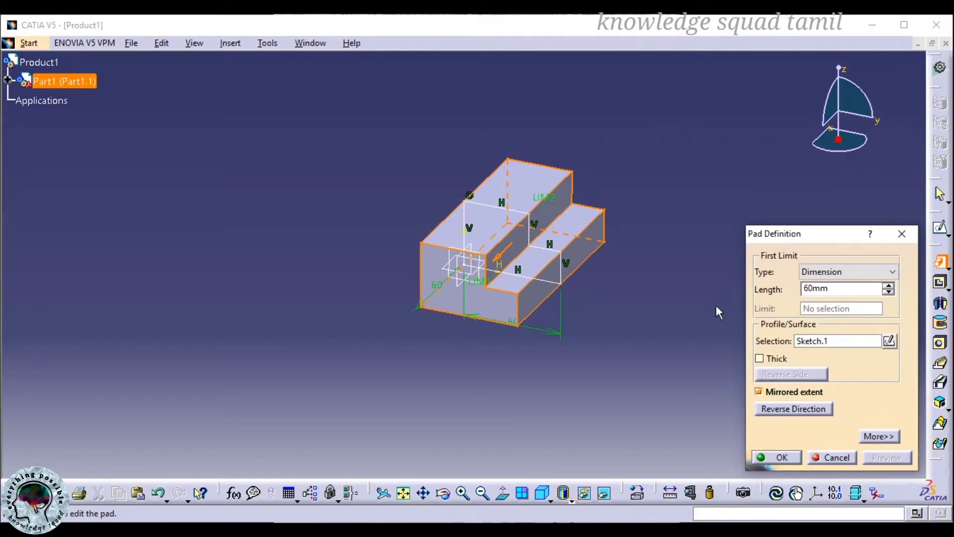
Step: Set the mirrored pad's length to 50 mm, preview it and create the solid
double_click(819, 289)
type("50")
key("Return")
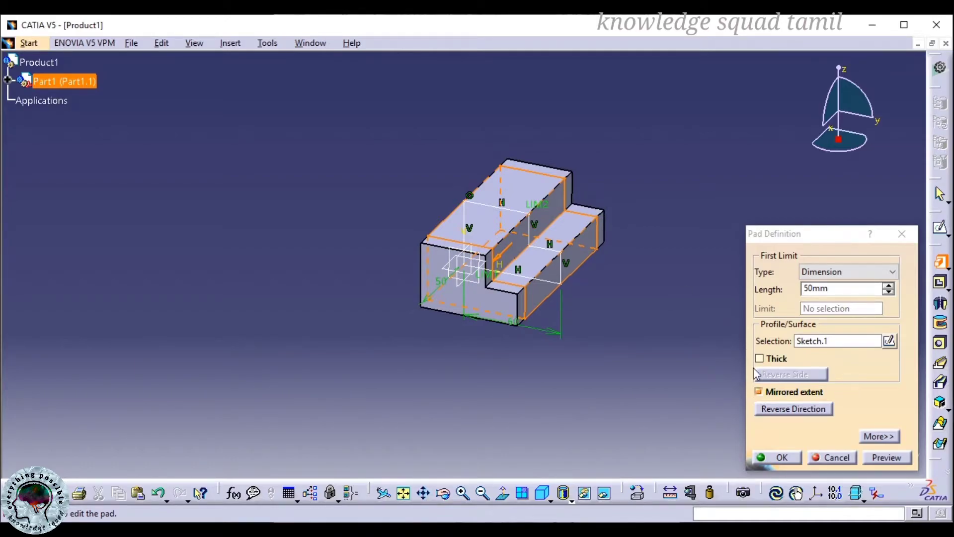
left_click(885, 457)
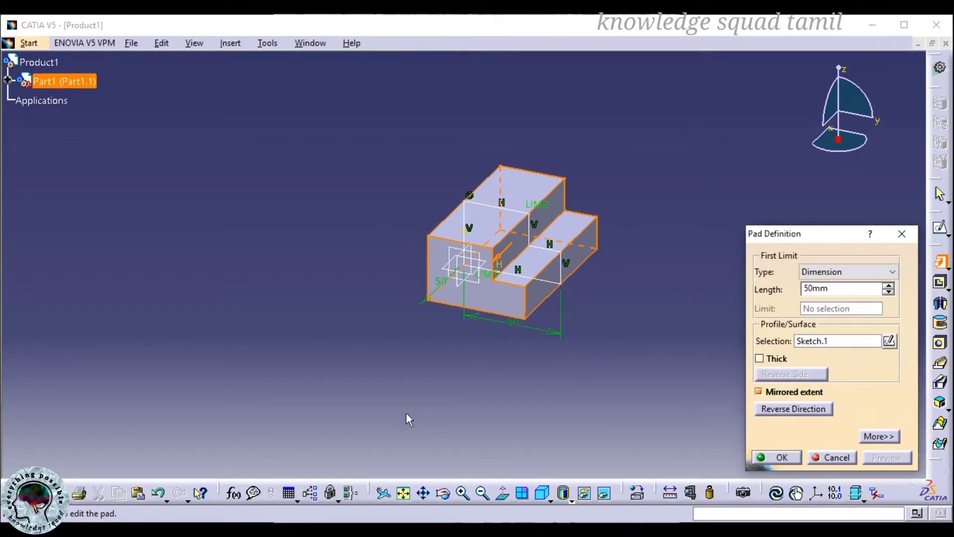
left_click(762, 456)
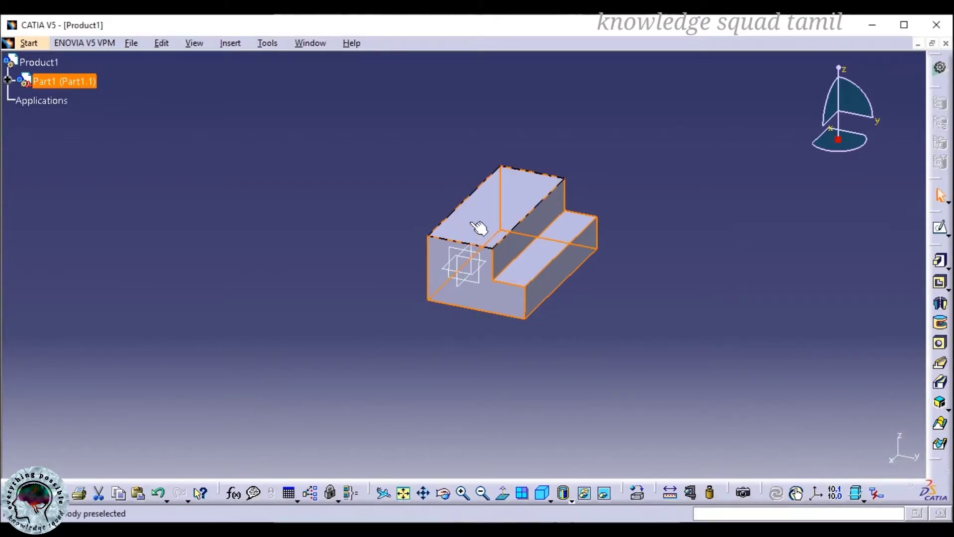
left_click(606, 279)
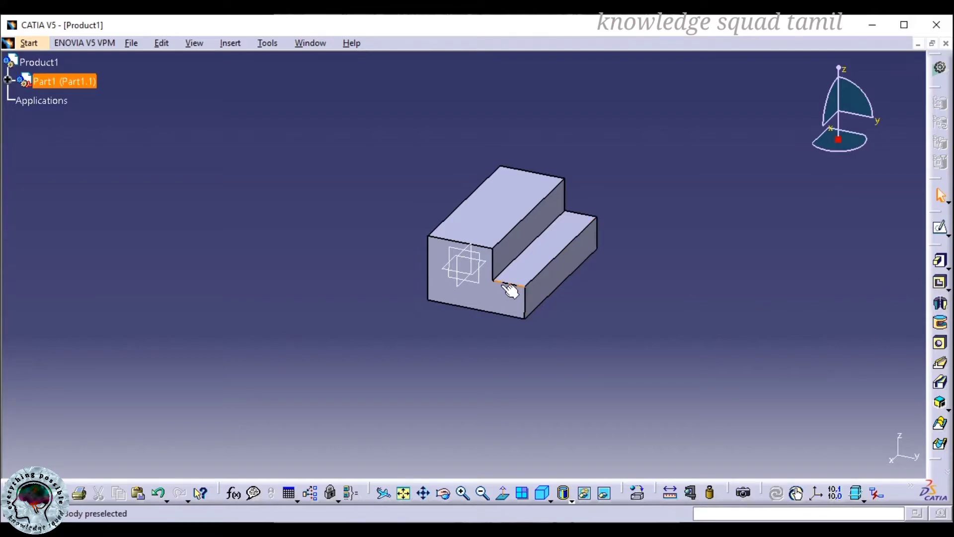
Step: Sketch a circle about 20 mm in diameter on the solid's stepped front face, centred at H 20 mm, V 20 mm
left_click(491, 284)
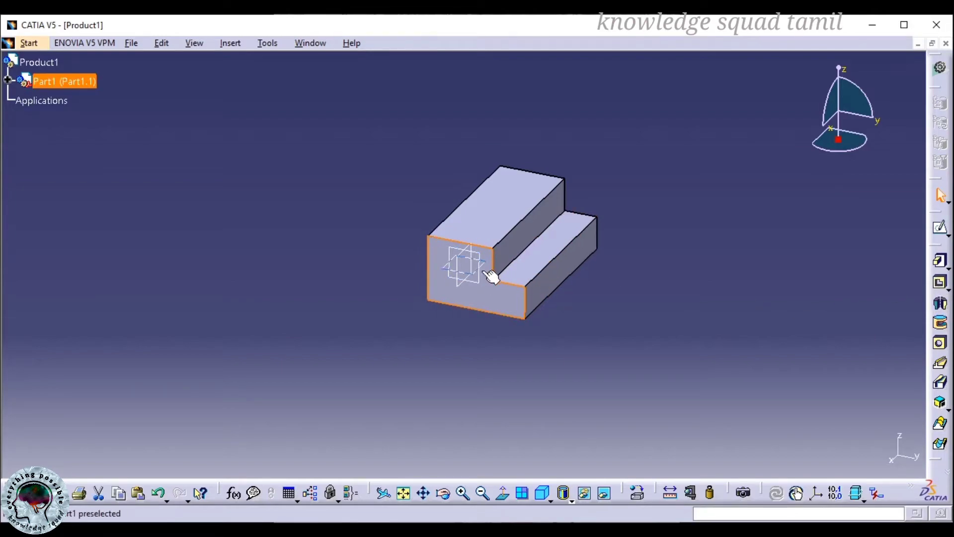
left_click(940, 229)
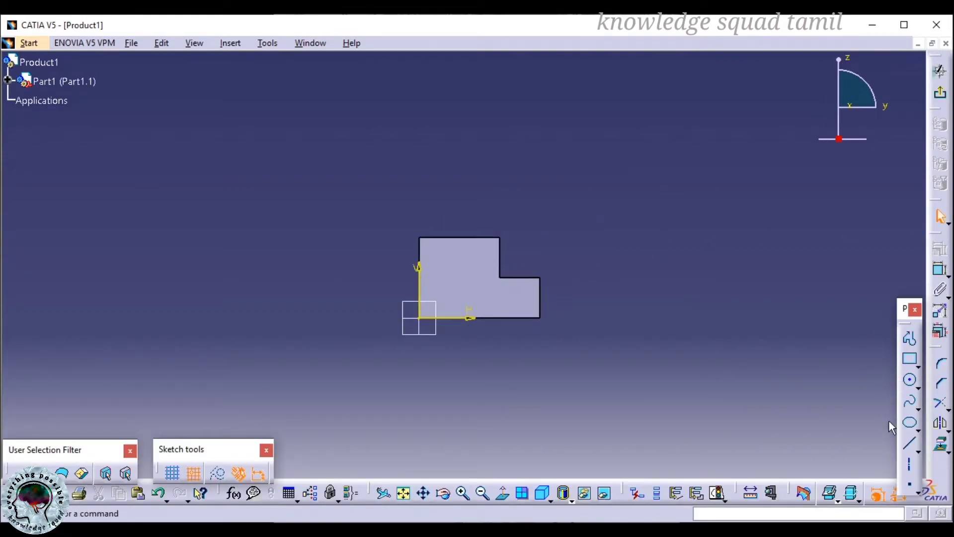
left_click(909, 380)
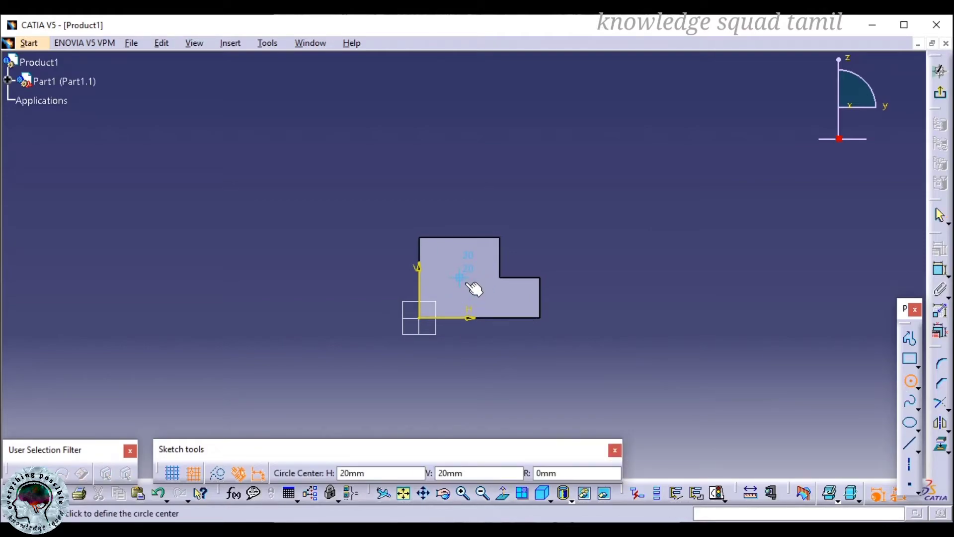
left_click(460, 278)
left_click(469, 293)
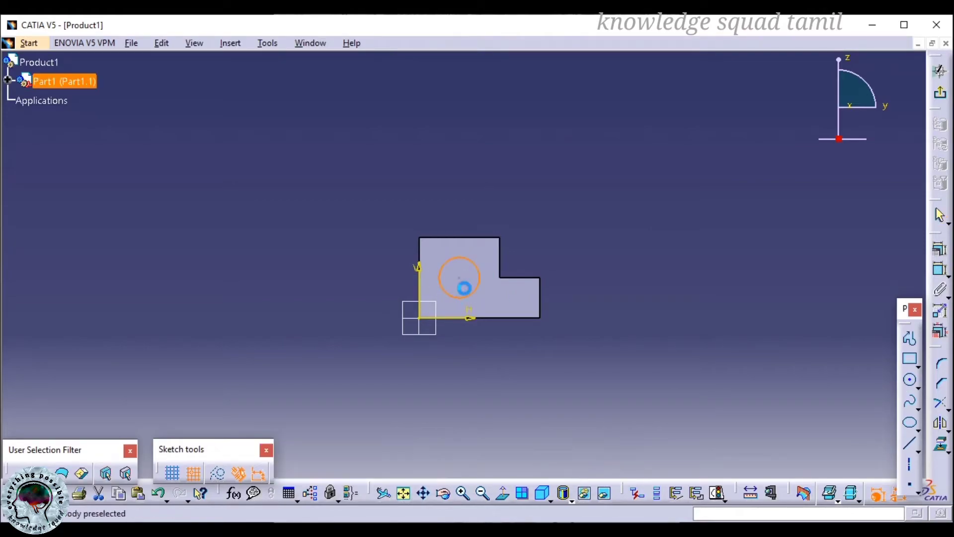
left_click(494, 287)
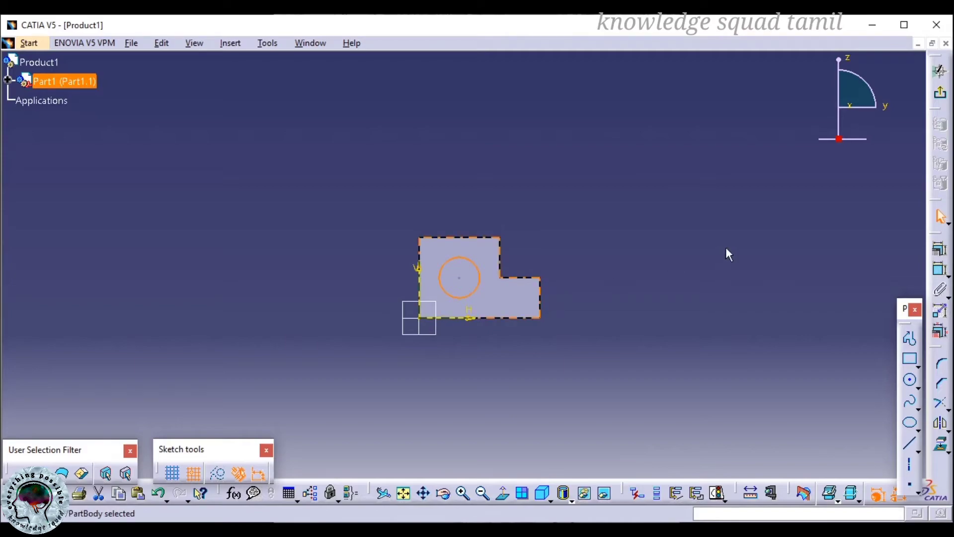
Step: Exit the circle sketch and start a Pocket from it with a depth of 100 mm
left_click(940, 92)
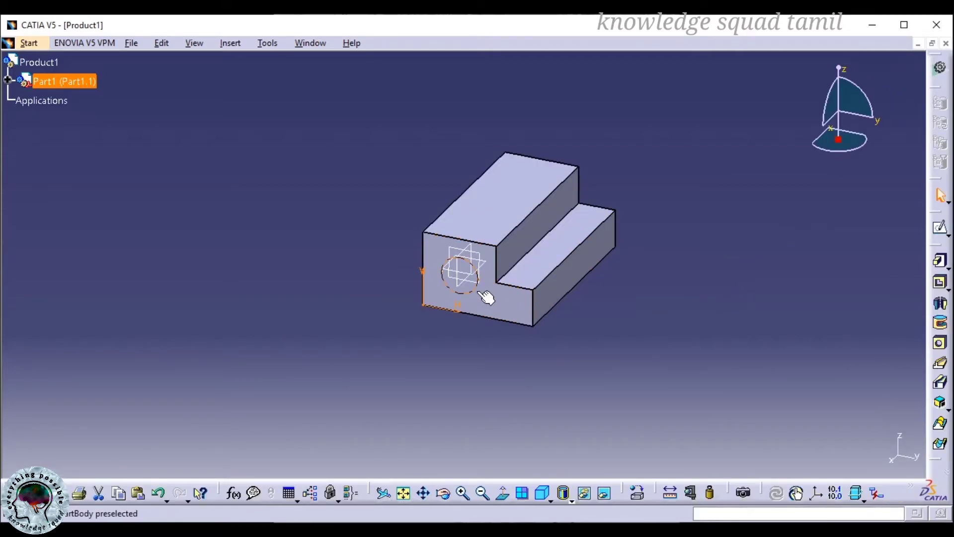
left_click(941, 283)
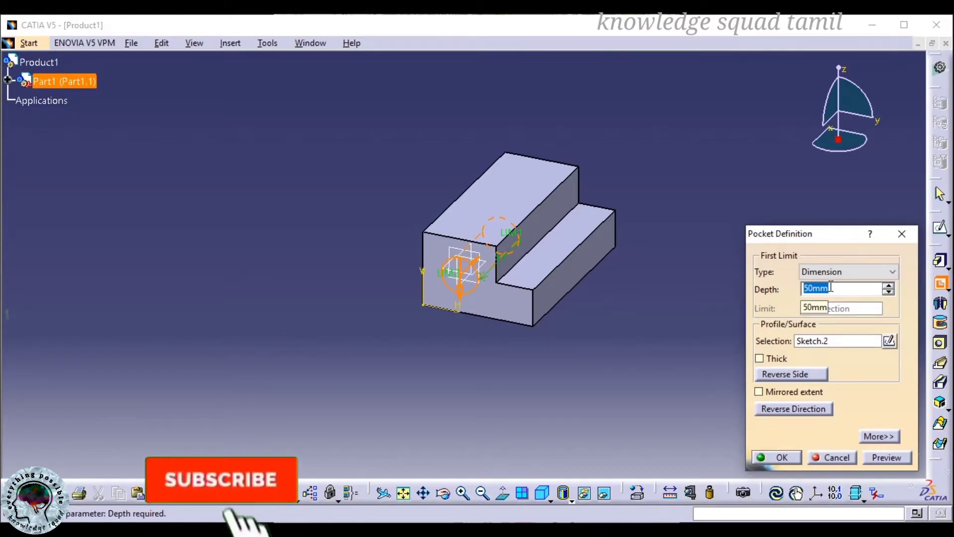
key("BackSpace")
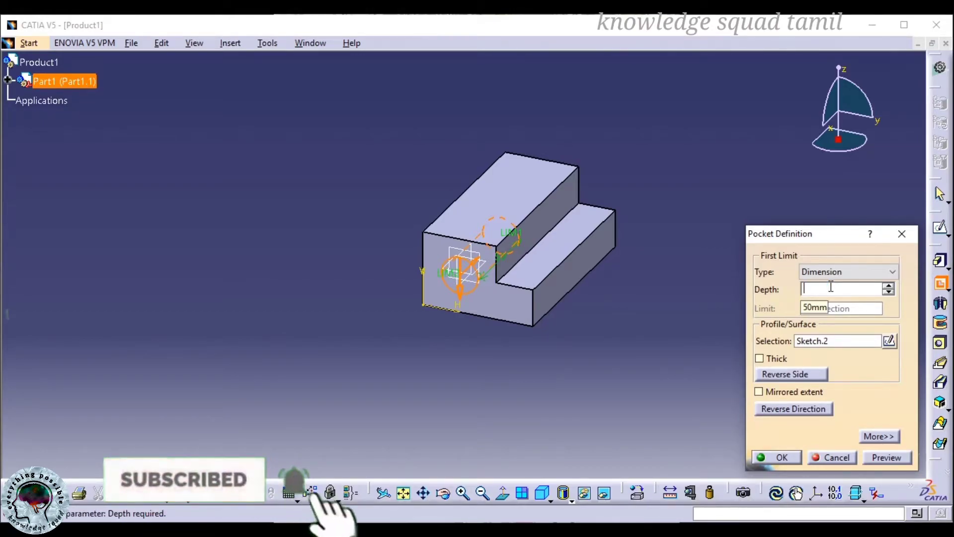
type("100")
key("Return")
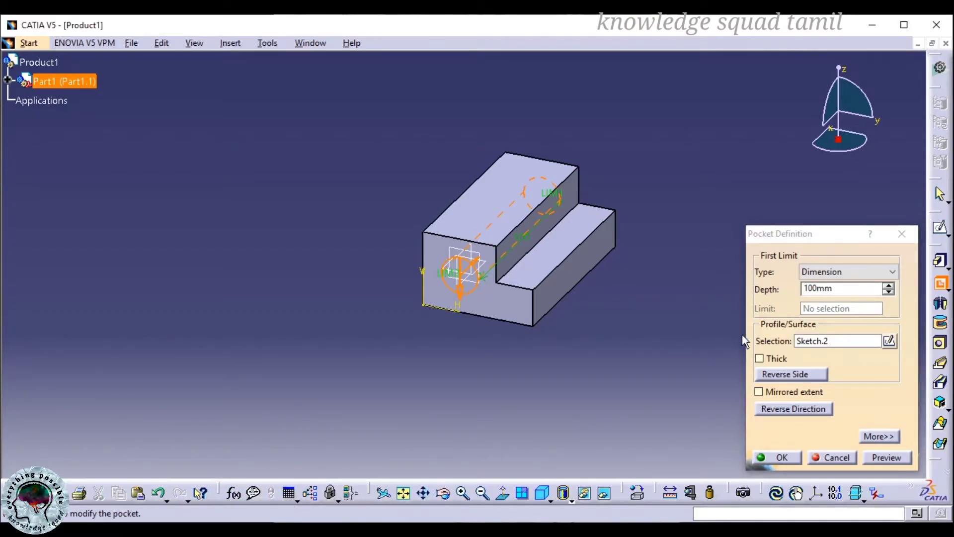
Step: Try mirrored extent on the pocket, turn it off again, preview the cut and create the pocket
left_click(759, 392)
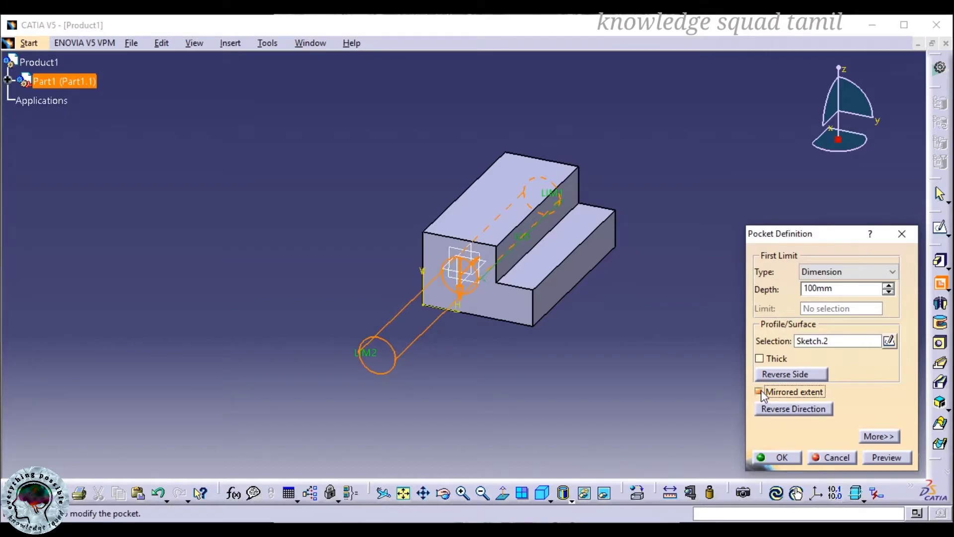
left_click(758, 391)
left_click(895, 461)
left_click(781, 457)
left_click_drag(824, 145, 837, 105)
left_click_drag(841, 98, 788, 93)
left_click(755, 105)
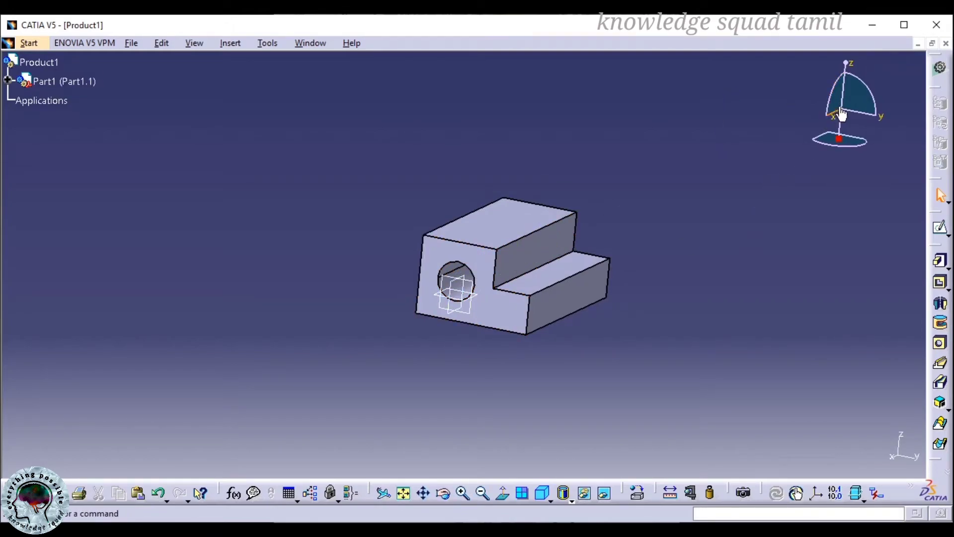
left_click_drag(874, 92, 783, 136)
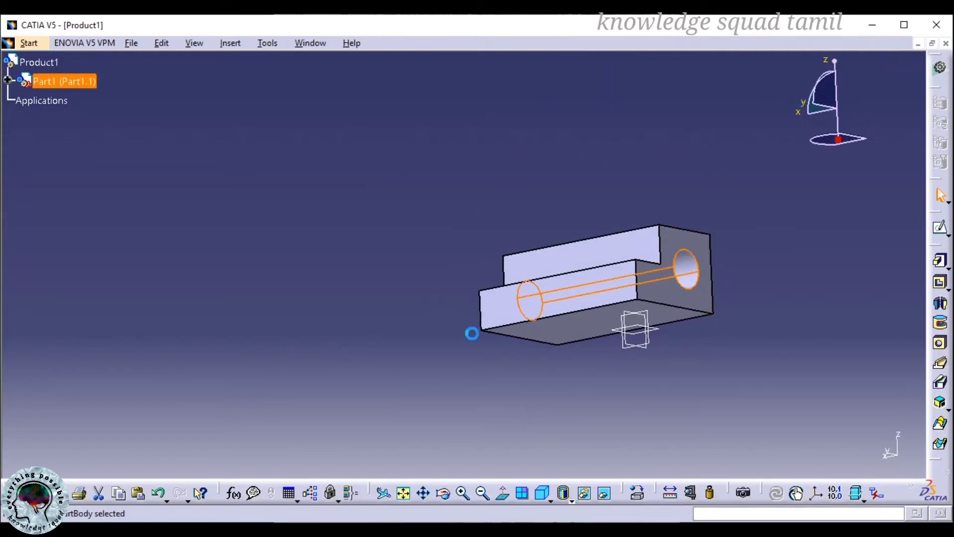
Step: Start a sketch on the yz plane and draw a vertical line about 30 mm long at H 100 mm, beside the stepped solid
left_click(694, 279)
left_click(755, 308)
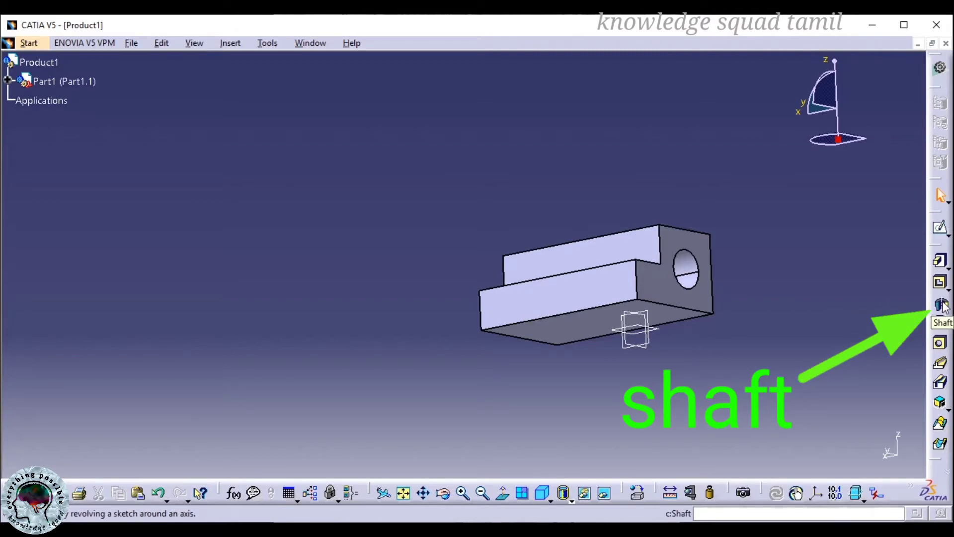
left_click(648, 334)
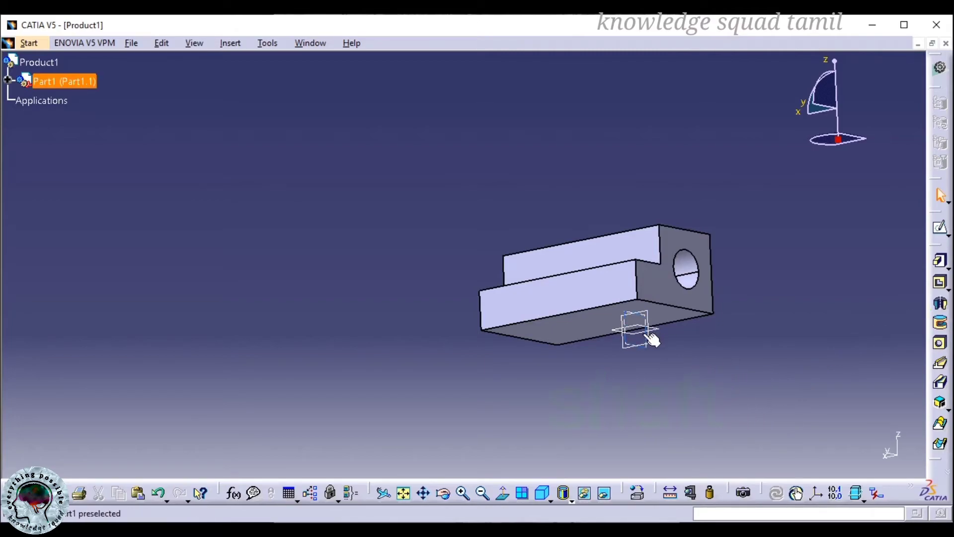
left_click(940, 230)
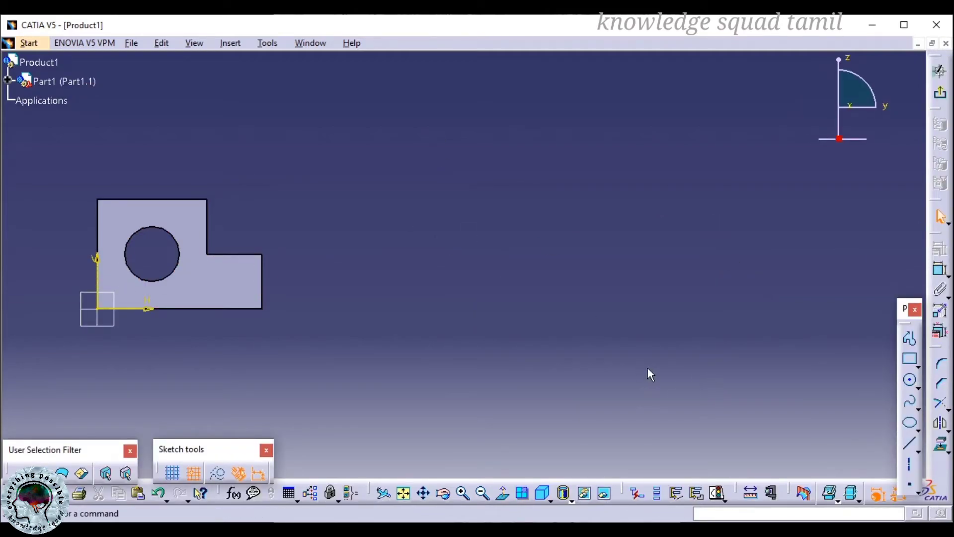
left_click(911, 443)
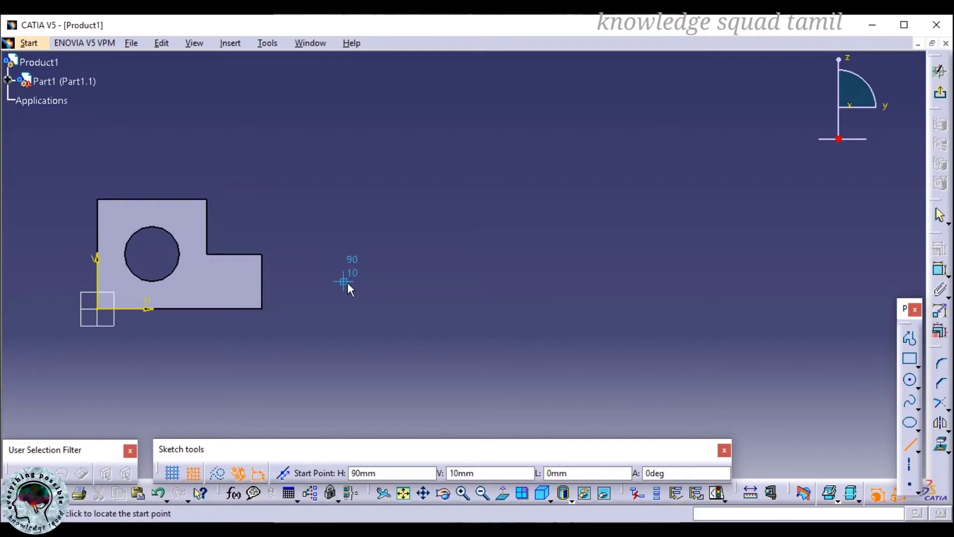
left_click(384, 278)
left_click(370, 201)
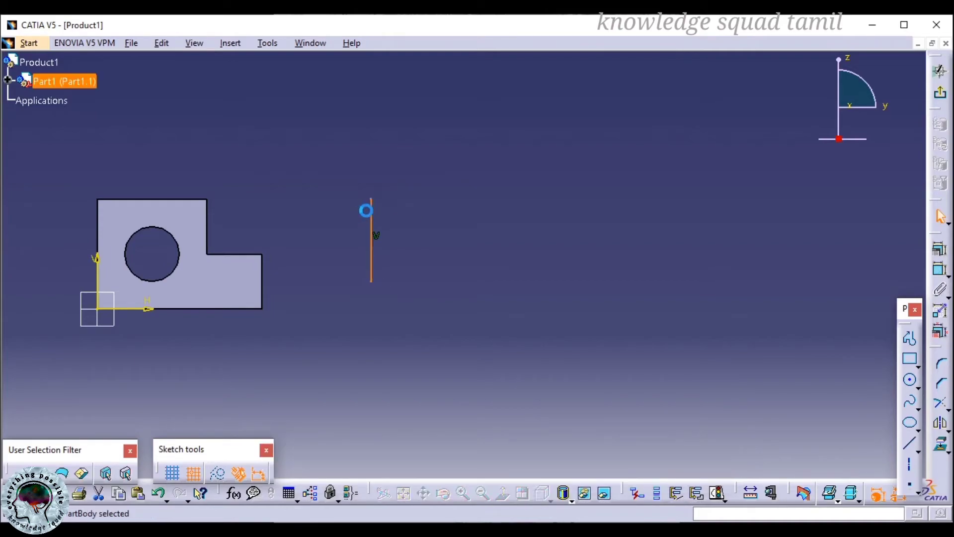
Step: Close the line into a rectangle about 10 mm wide with two horizontal lines and a second vertical line at H 110 mm
left_click(910, 443)
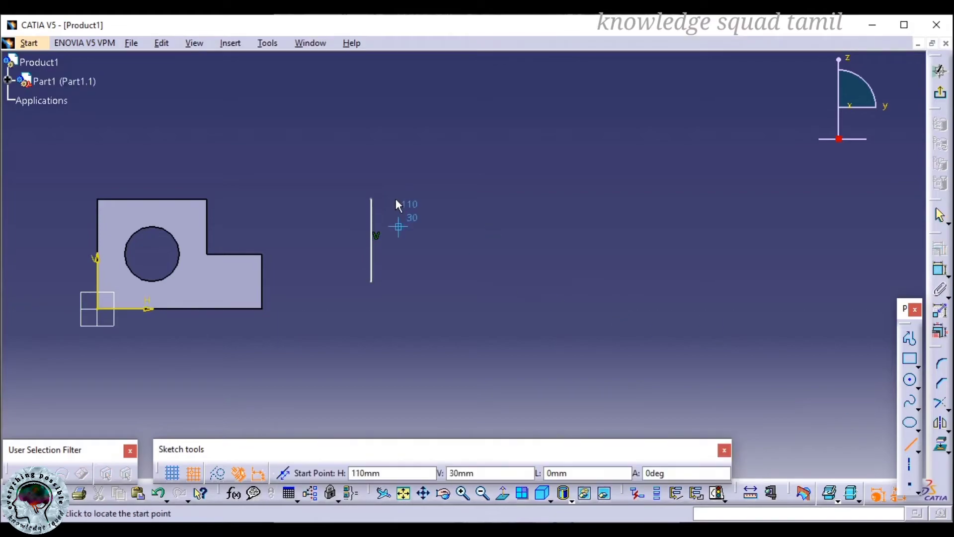
left_click(378, 200)
left_click(397, 199)
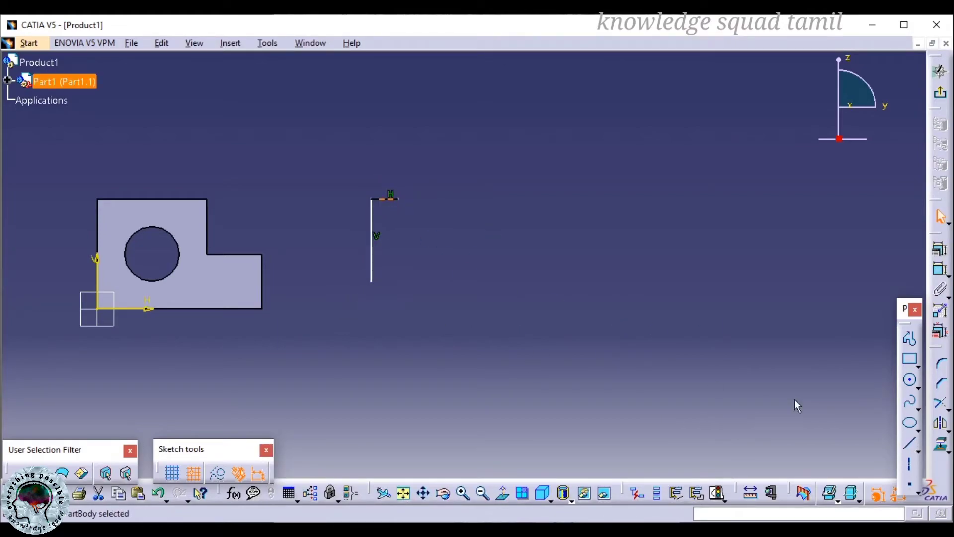
left_click(911, 446)
left_click(370, 279)
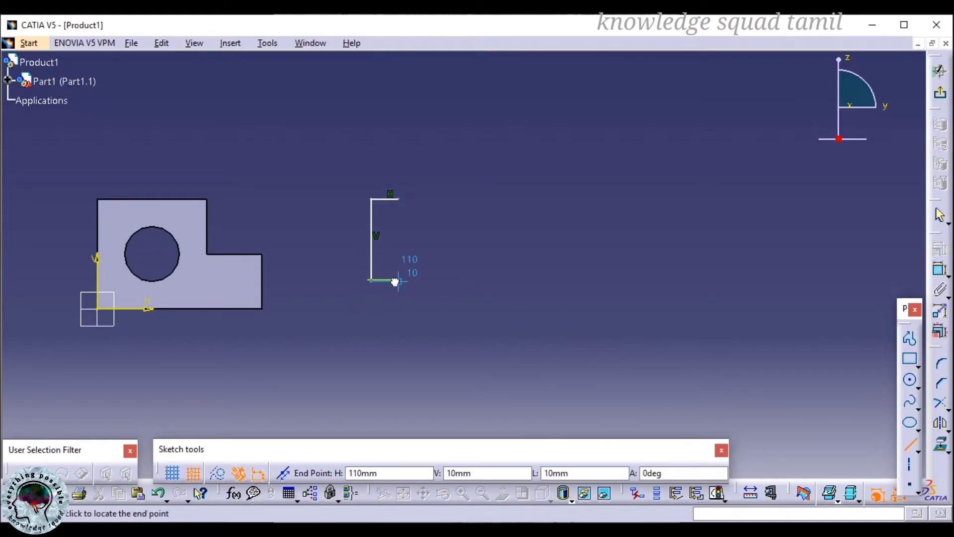
left_click(399, 282)
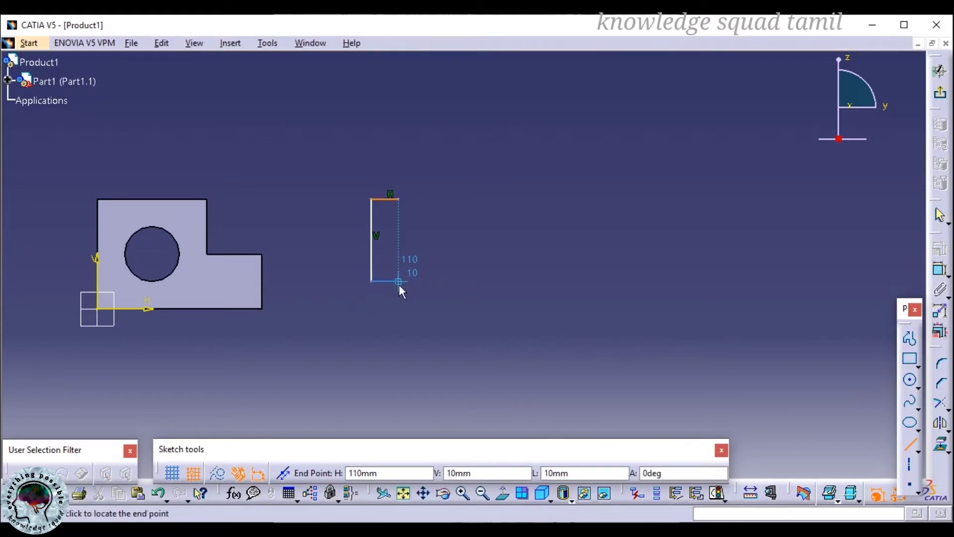
left_click(909, 443)
left_click(399, 198)
left_click(398, 281)
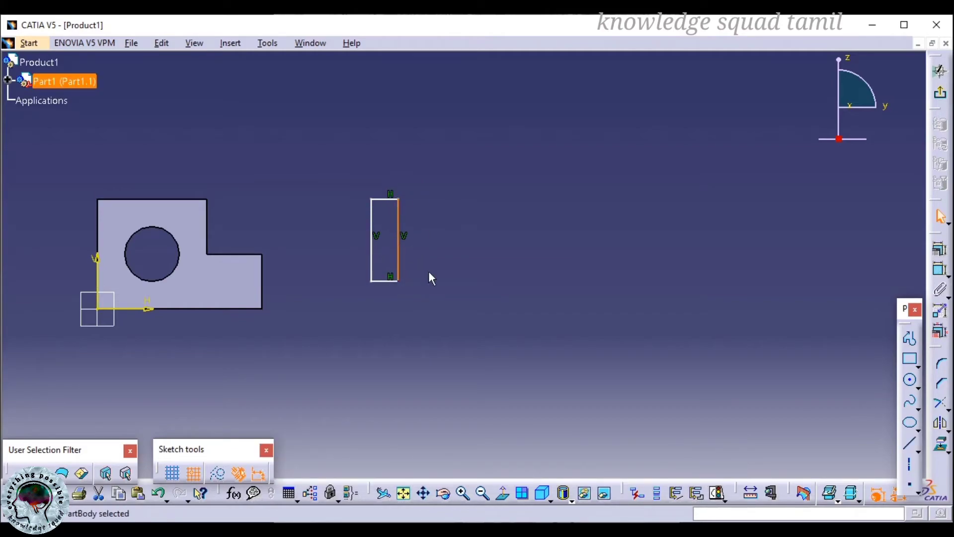
Step: Draw a vertical axis about 50 mm long at H 130 mm without converting the selected line, and exit the sketch
left_click(910, 468)
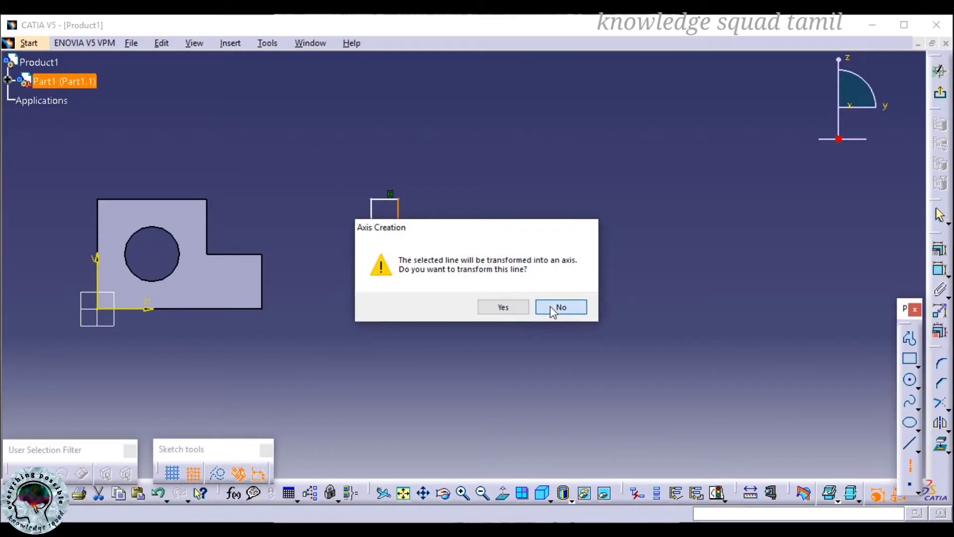
left_click(558, 306)
left_click(450, 168)
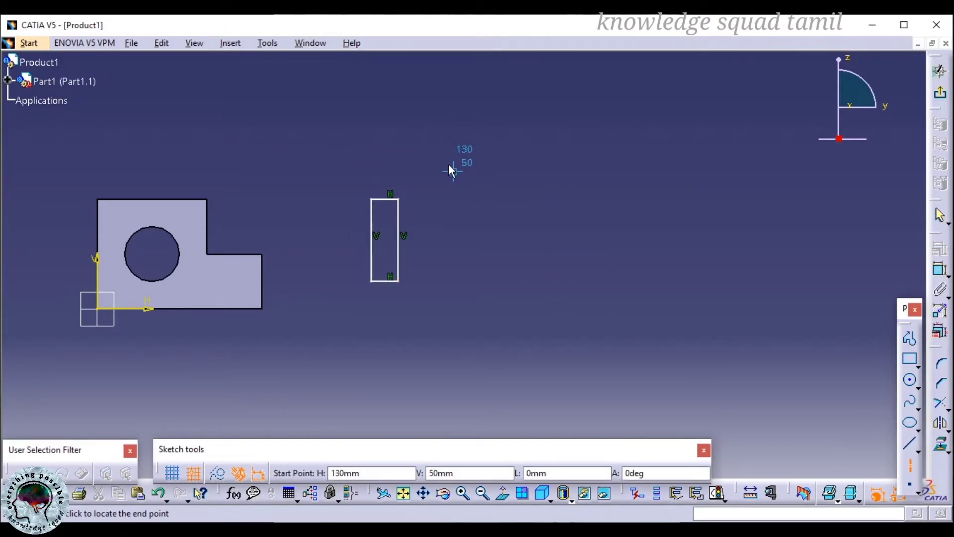
left_click(453, 308)
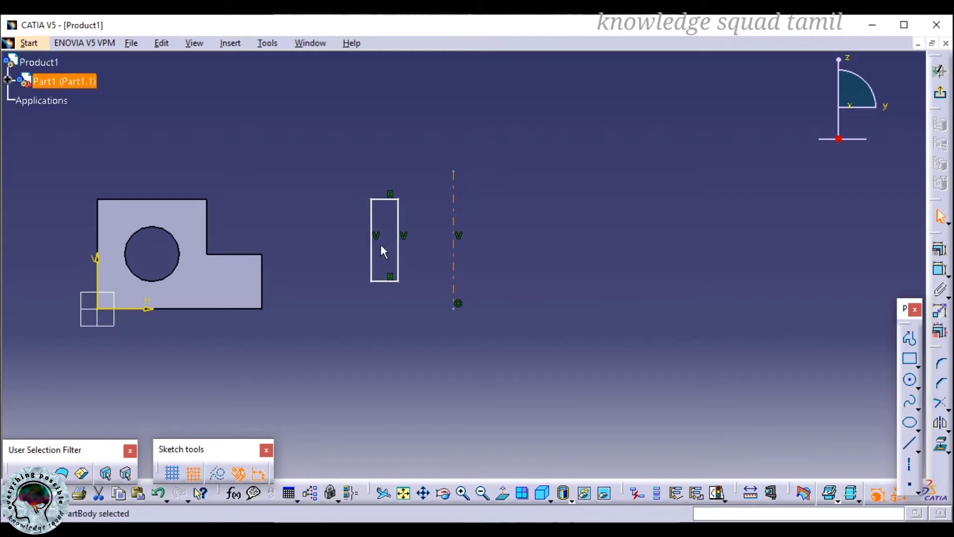
left_click(424, 252)
left_click(939, 92)
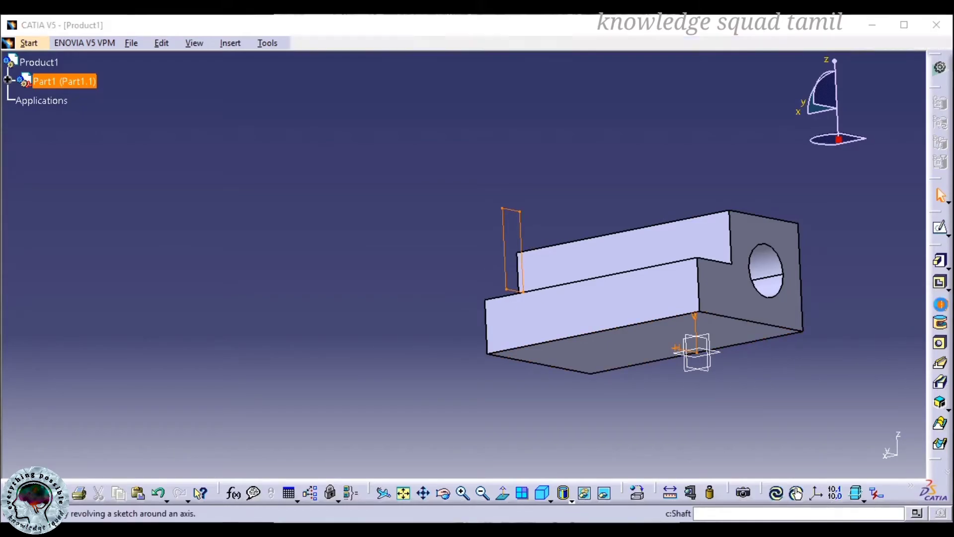
Step: Revolve the rectangle 360 degrees about the sketch axis with Shaft, preview it and create the ring
left_click(940, 303)
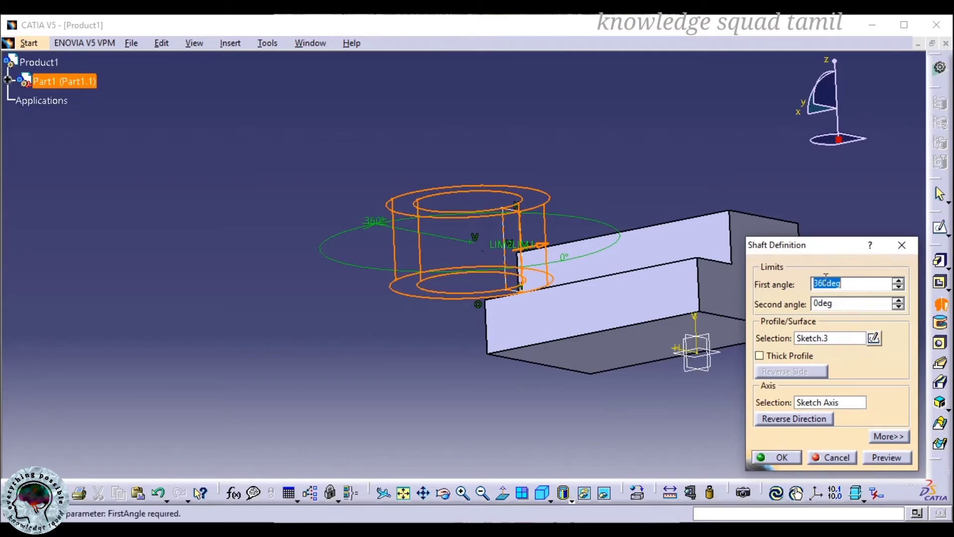
type("360deg")
key("BackSpace")
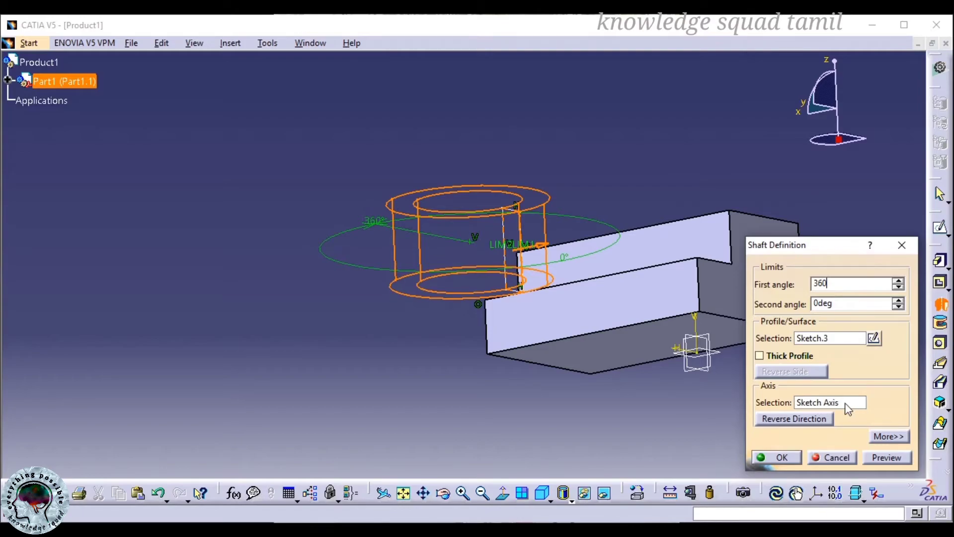
left_click(870, 453)
left_click_drag(837, 141, 860, 134)
left_click(775, 457)
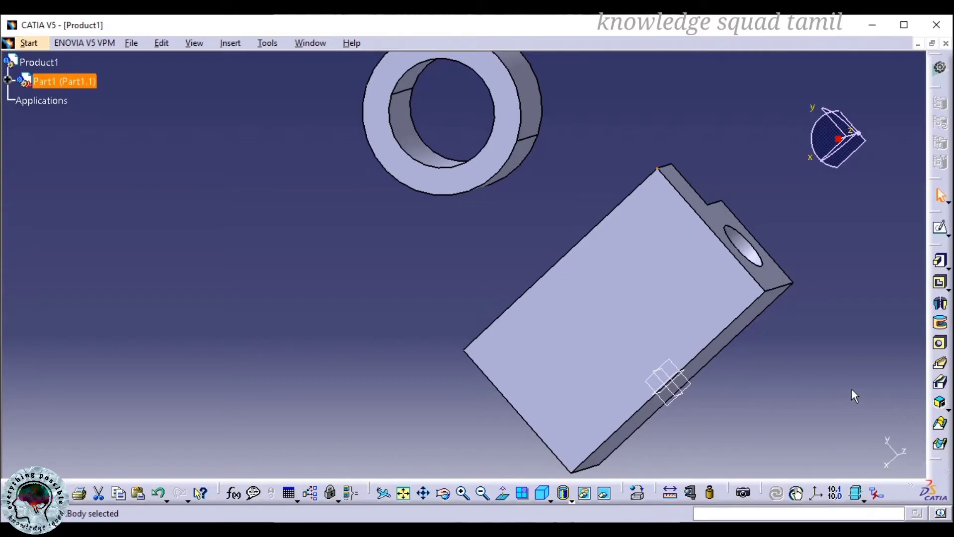
Step: Examine the stepped solid and the ring with the Pan, Rotate and Zoom view tools
left_click(679, 391)
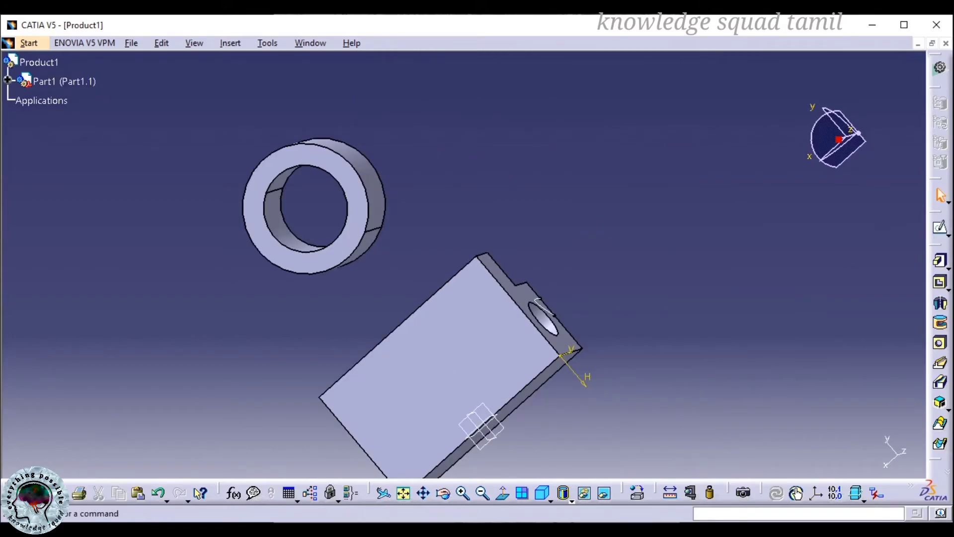
key("ctrl+o")
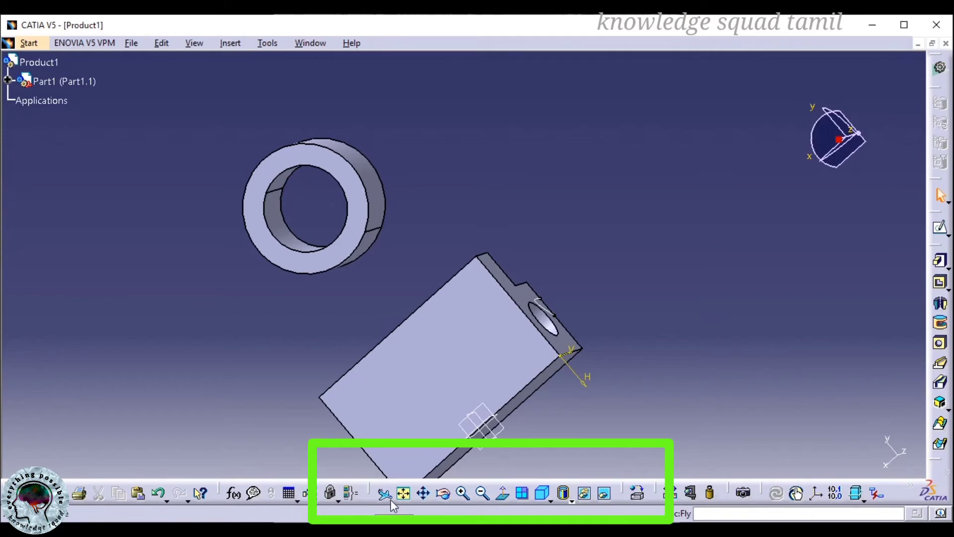
left_click(424, 493)
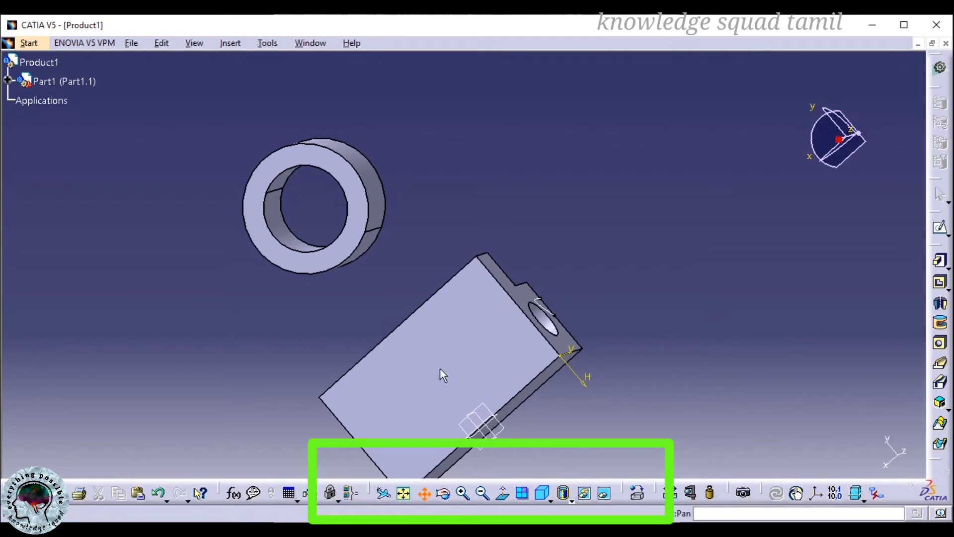
left_click_drag(372, 399, 362, 315)
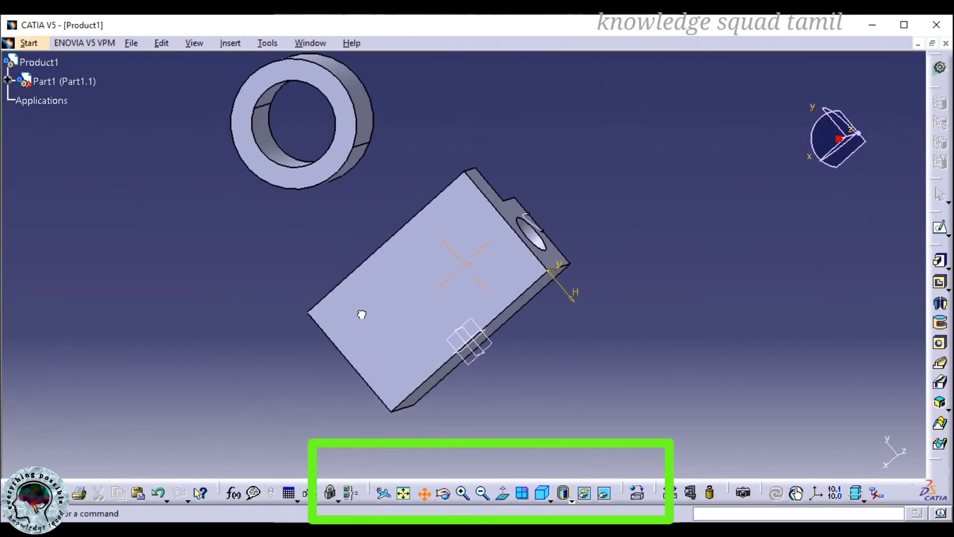
left_click(445, 496)
left_click_drag(375, 241, 251, 327)
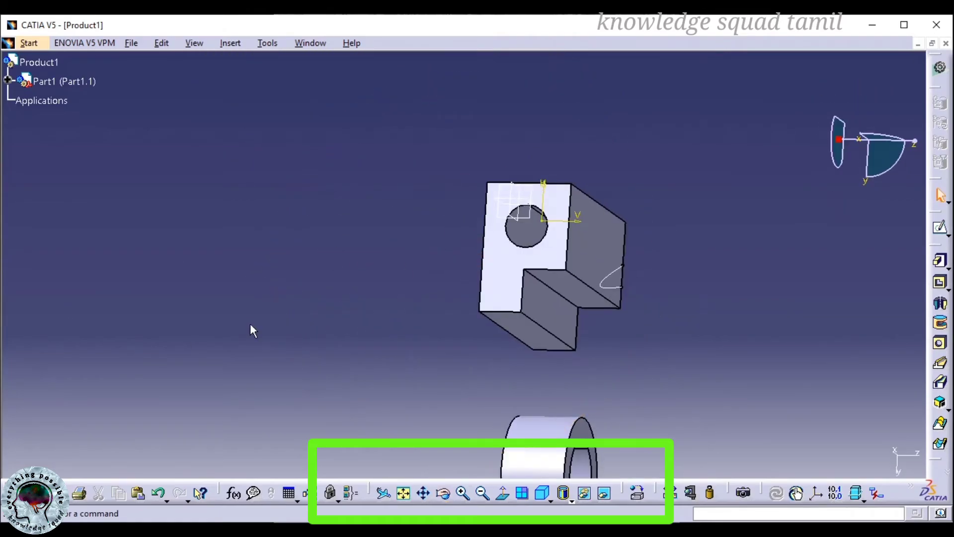
left_click(467, 493)
left_click(482, 493)
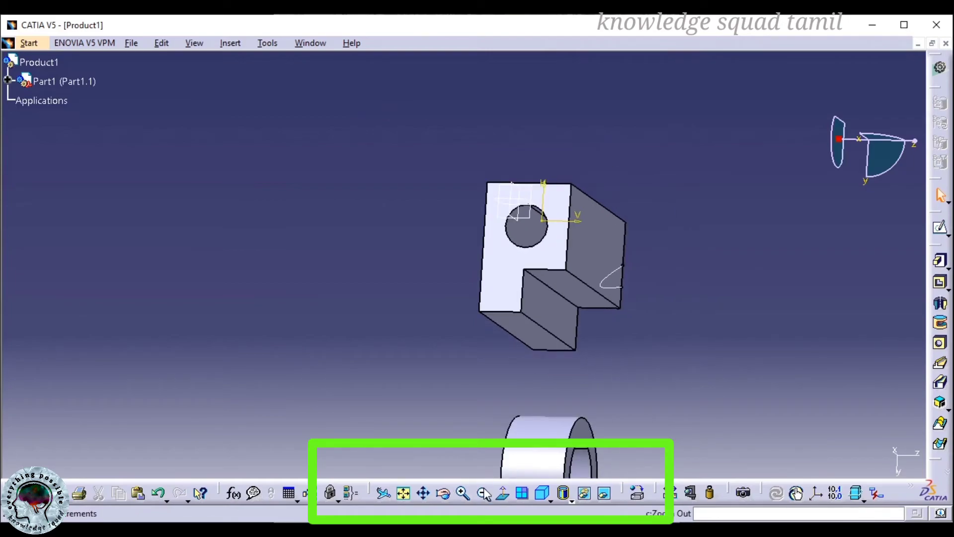
Step: Examine the model with Normal View on a picked plane and turn it to see the ring face-on
left_click(503, 494)
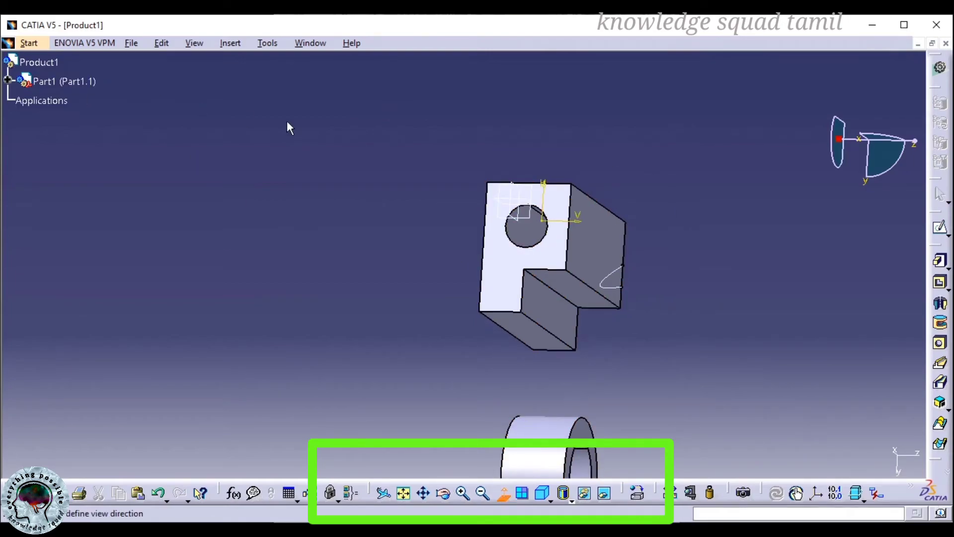
left_click(541, 214)
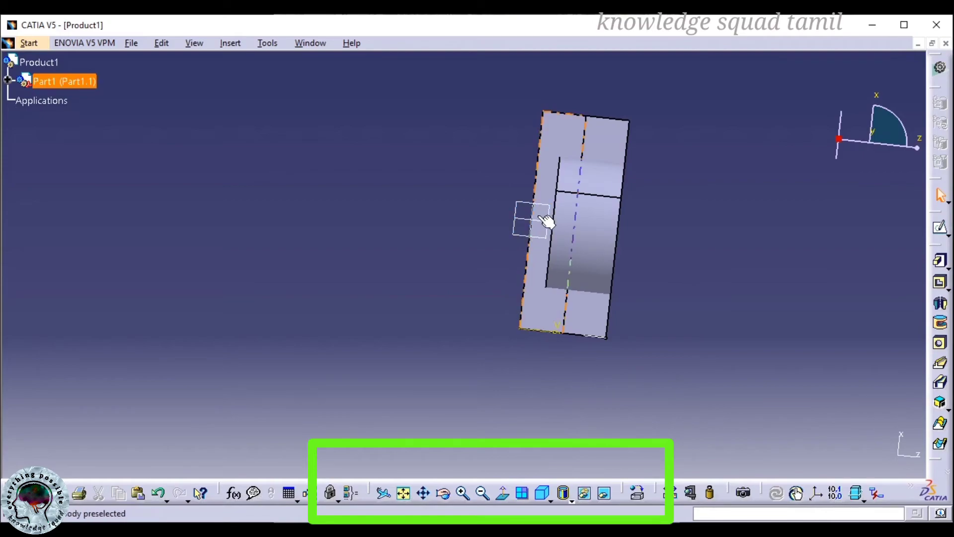
left_click(501, 490)
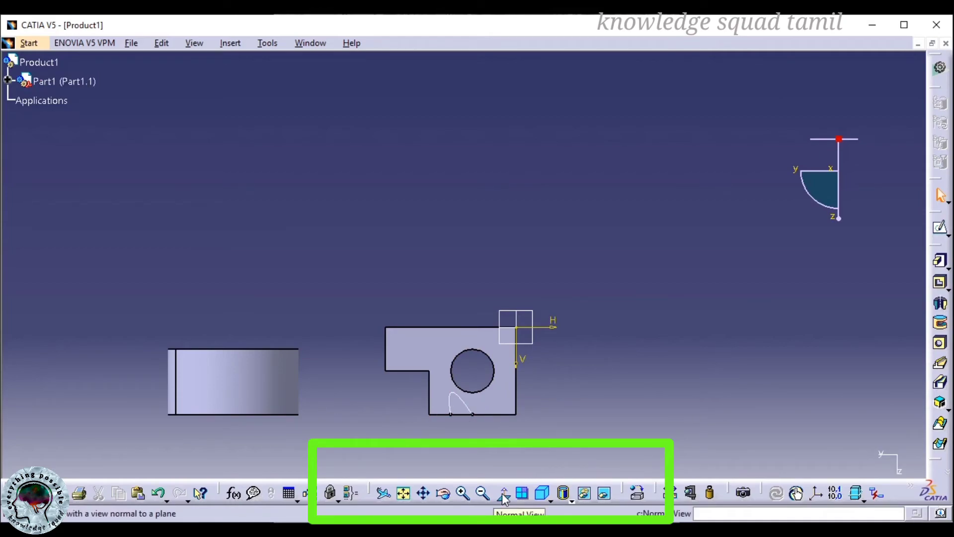
left_click(551, 498)
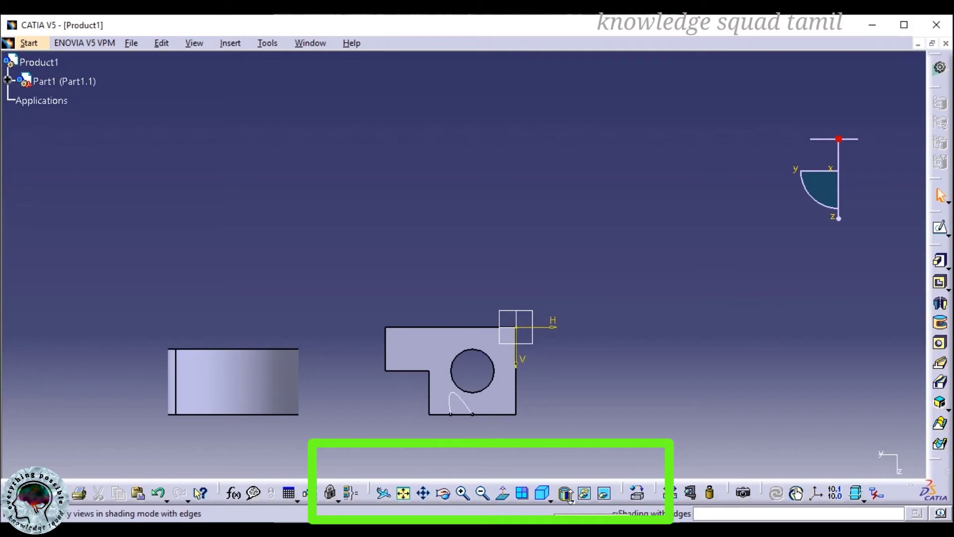
left_click_drag(831, 170, 838, 214)
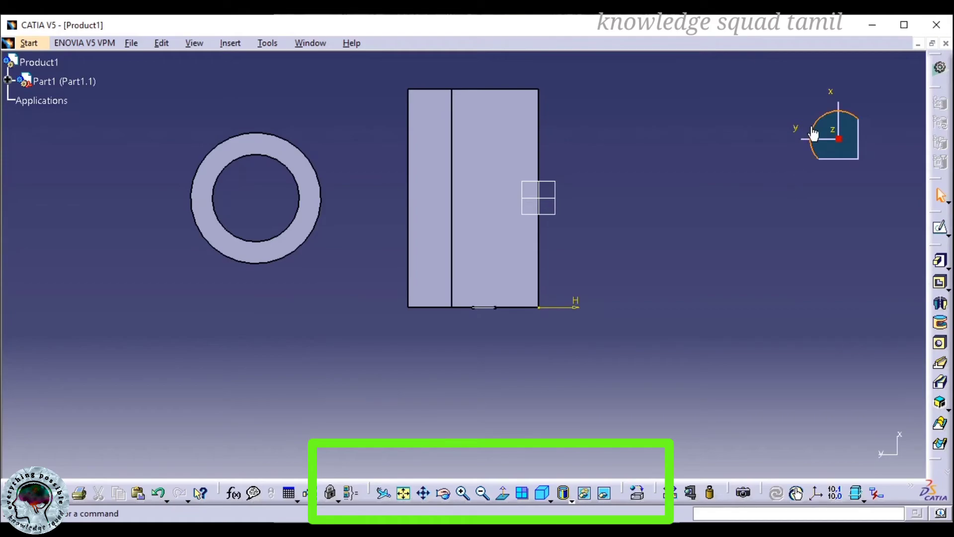
Step: Examine the model by turning it with the compass and switching to the bottom and back standard views
left_click_drag(814, 130, 839, 138)
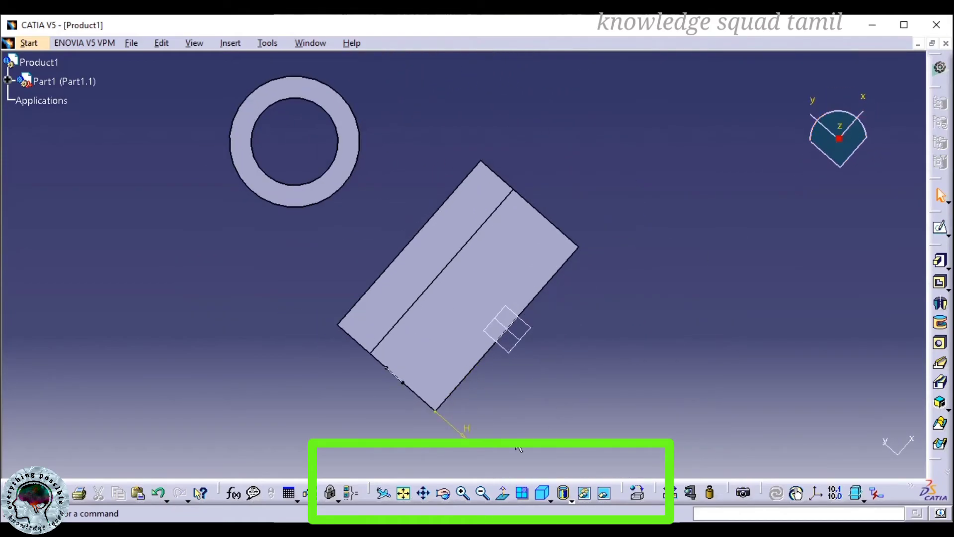
left_click(550, 499)
left_click(562, 496)
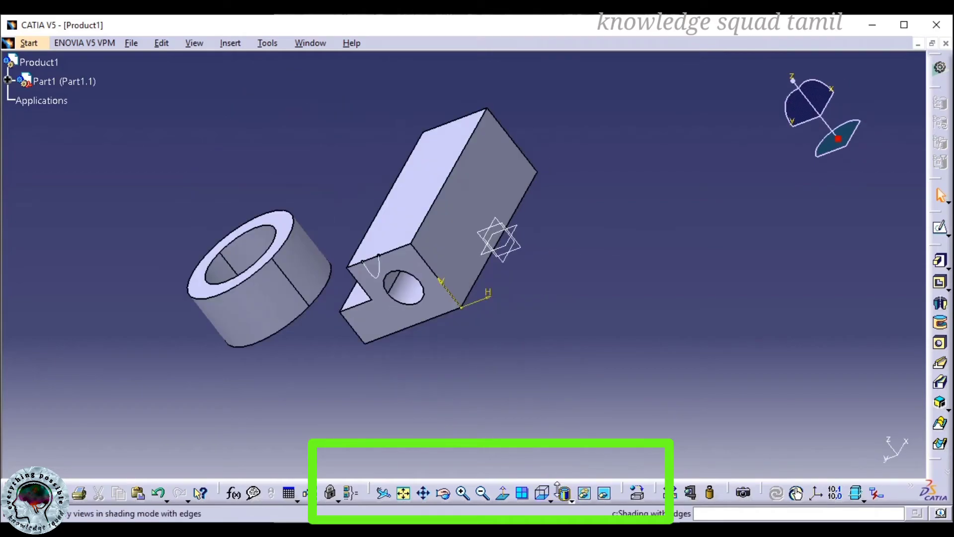
left_click(563, 495)
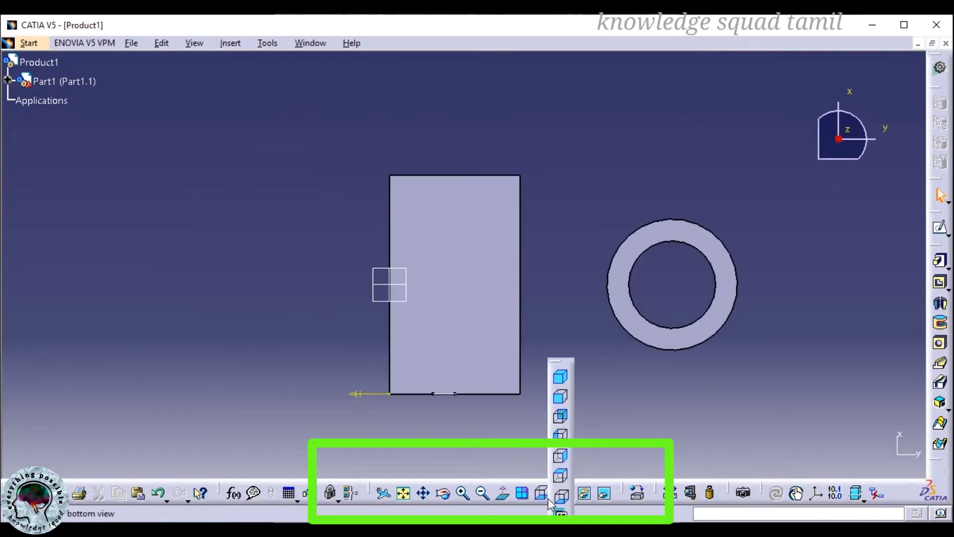
left_click(561, 415)
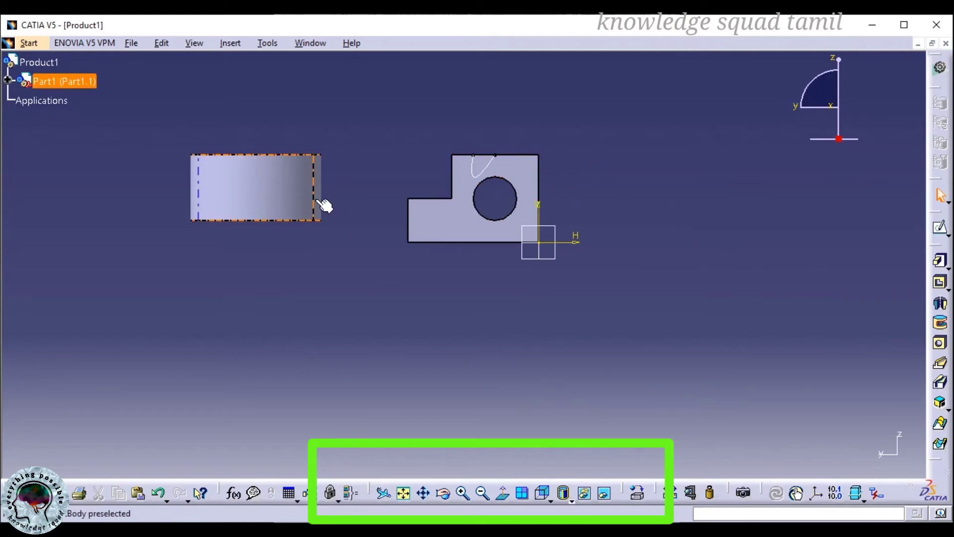
Step: Compare the Shading with Edges and plain Shading display modes, turning the model to see both solids in 3D
left_click(572, 500)
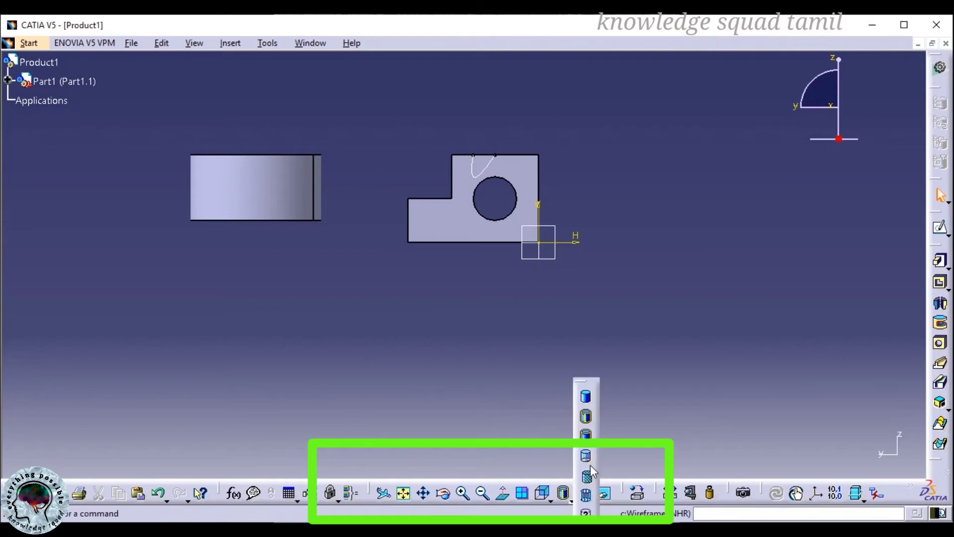
left_click(587, 419)
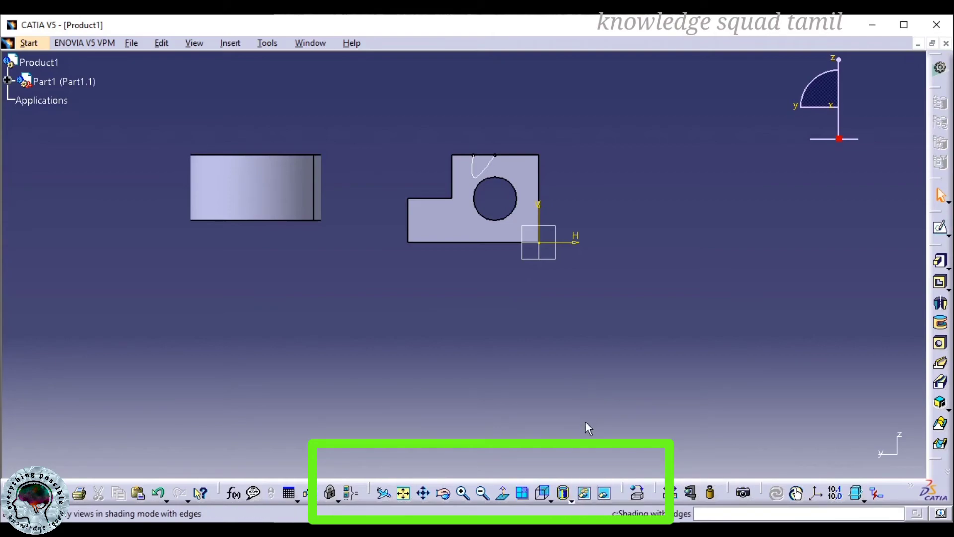
left_click(558, 491)
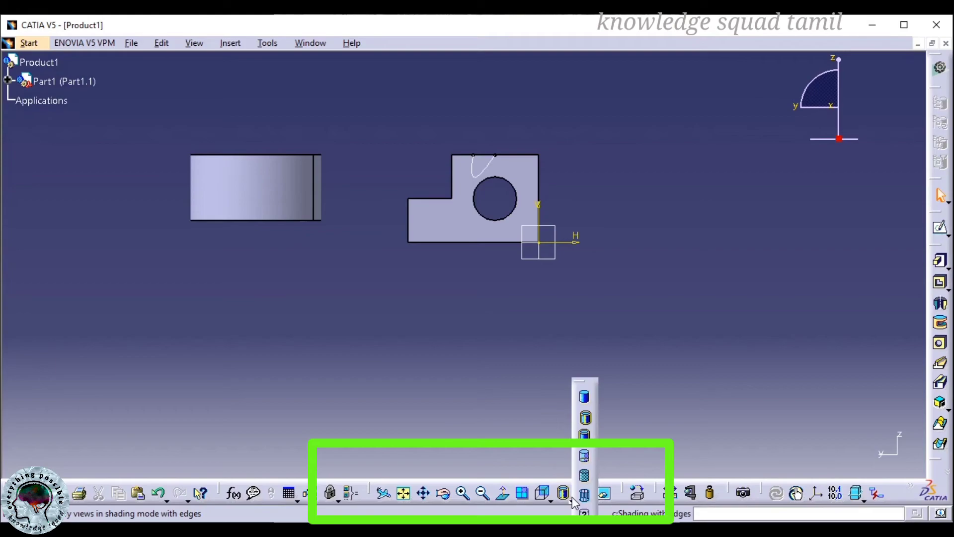
left_click(585, 396)
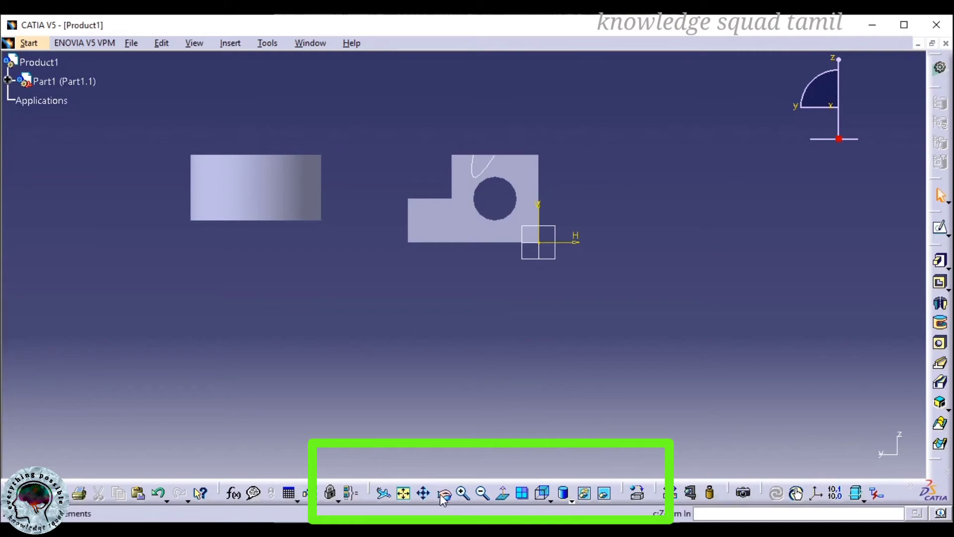
middle_click(549, 206)
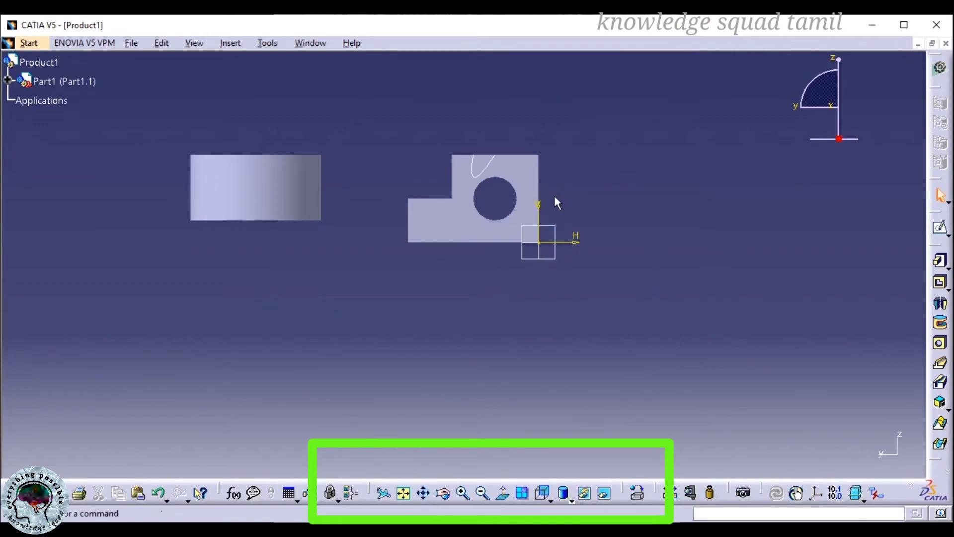
left_click(443, 493)
left_click_drag(383, 207, 345, 258)
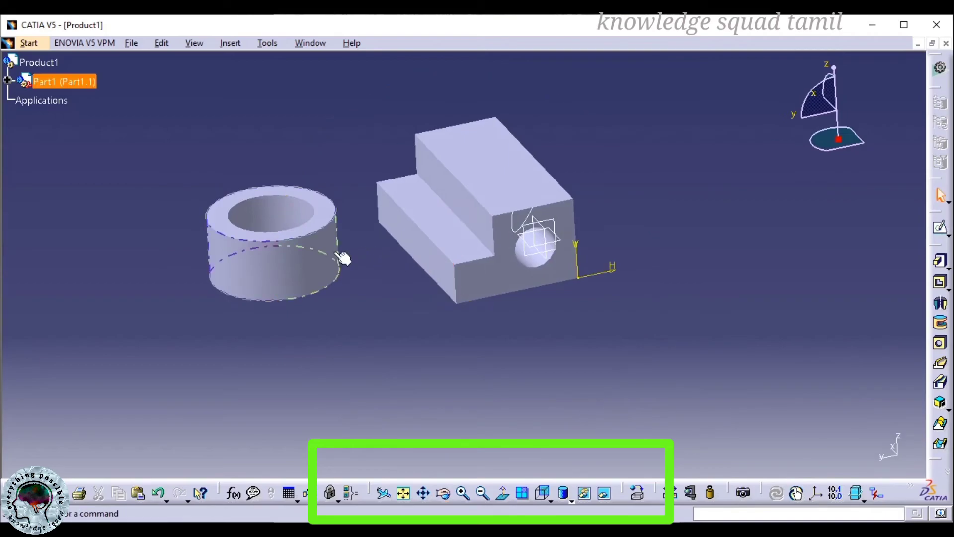
Step: Show the model in Wireframe, and set the display mode to shading with edges without smooth edges
left_click(570, 500)
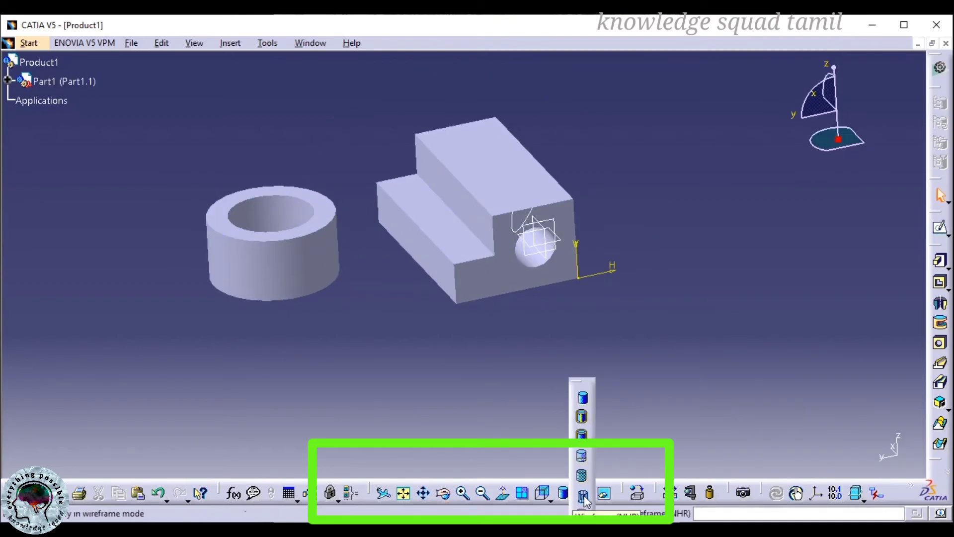
left_click(581, 495)
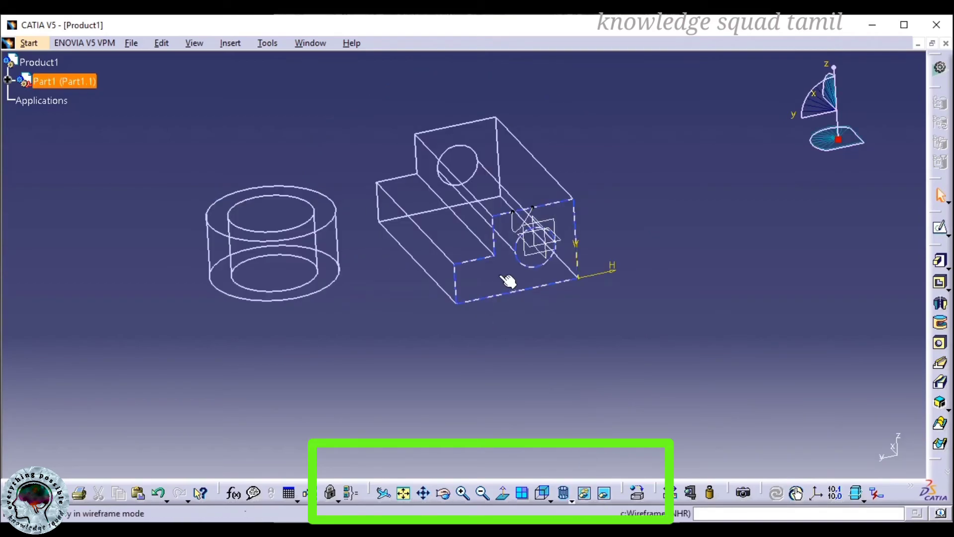
left_click(571, 499)
left_click(585, 436)
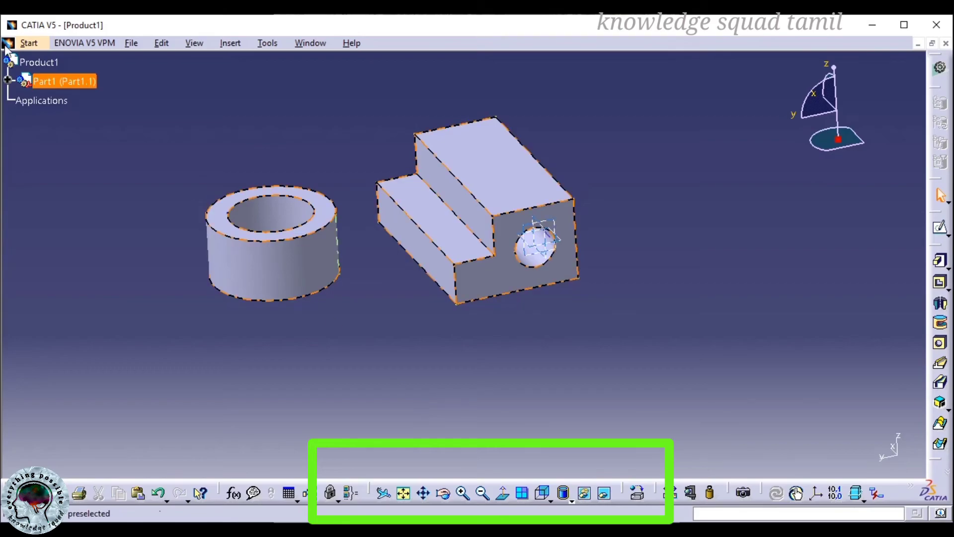
Step: Save the part as a CATPart in Documents, named with the author's name followed by "part ex1", and accept the link update
left_click(29, 43)
left_click(131, 44)
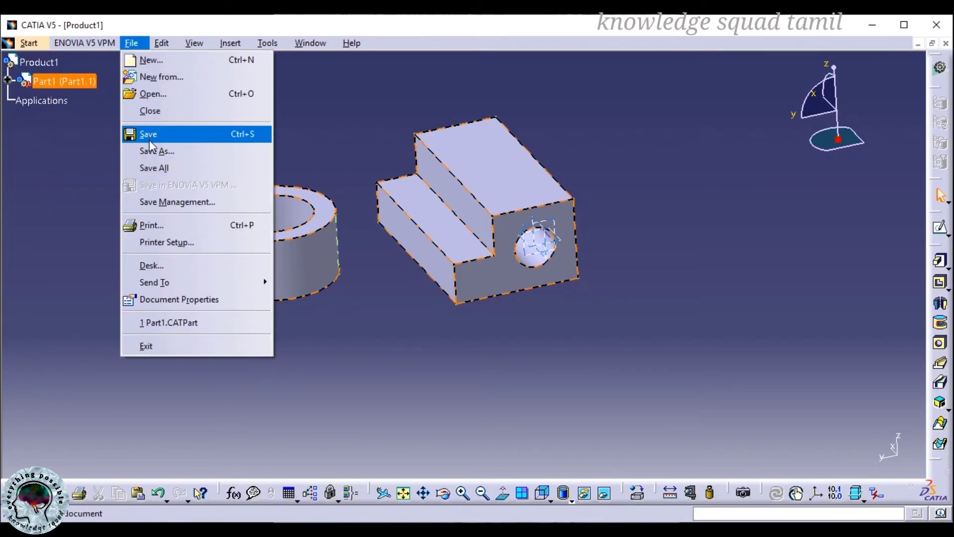
left_click(166, 140)
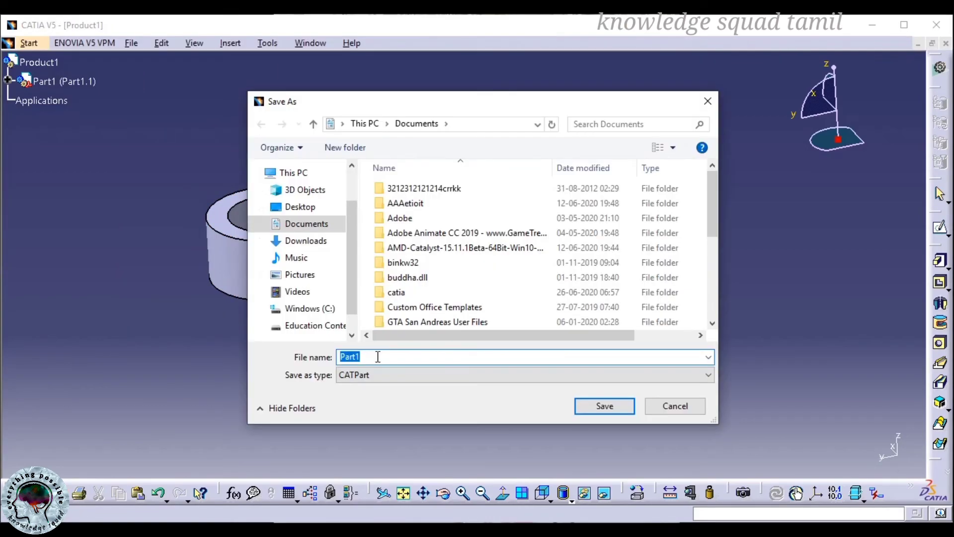
left_click(377, 357)
key("BackSpace")
key("BackSpace")
key("BackSpace")
key("BackSpace")
type("thatchana part ex1")
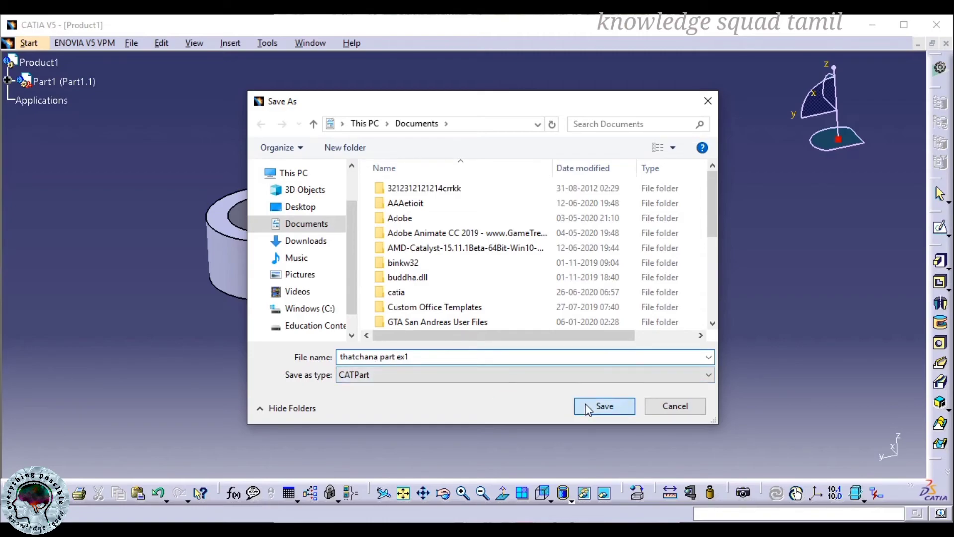
left_click(586, 405)
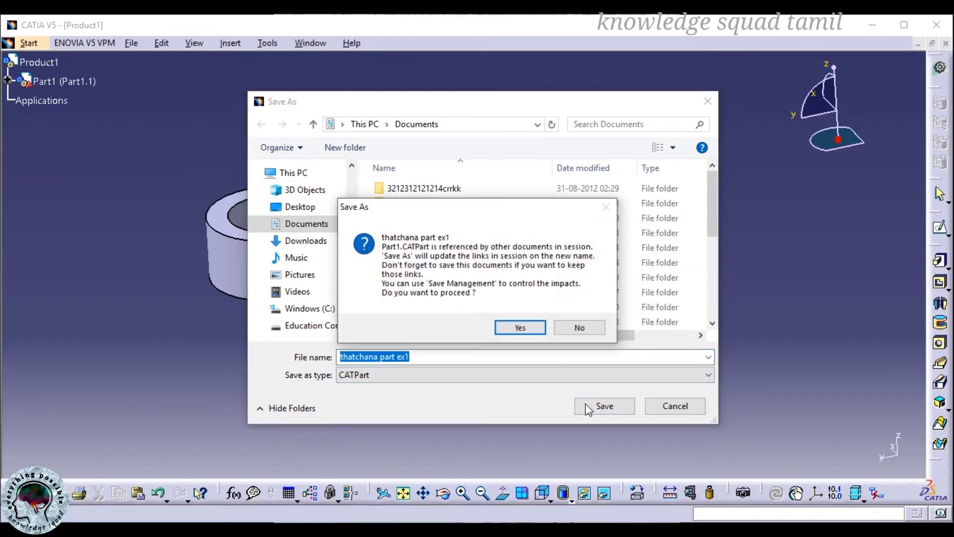
left_click(522, 328)
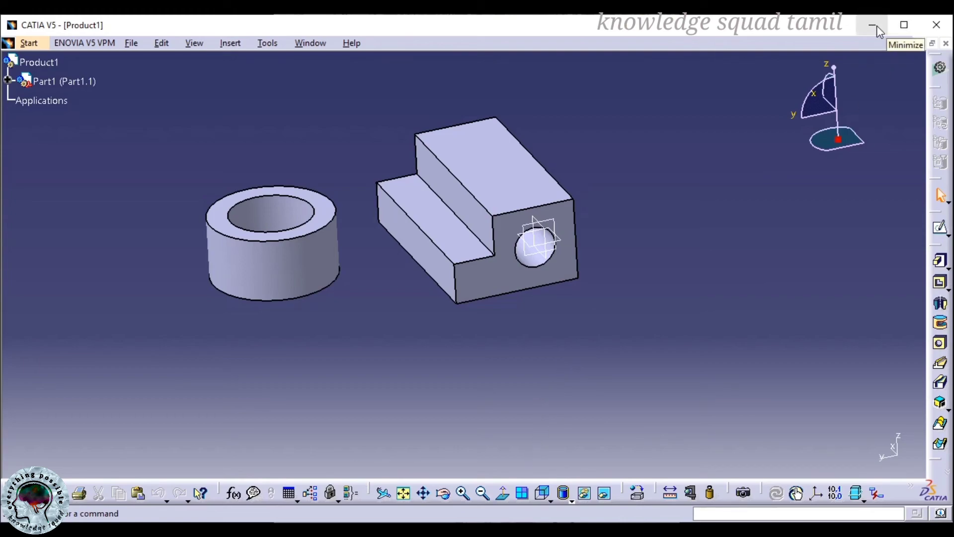
Step: Close Product1 without saving its changes and exit CATIA
left_click(945, 43)
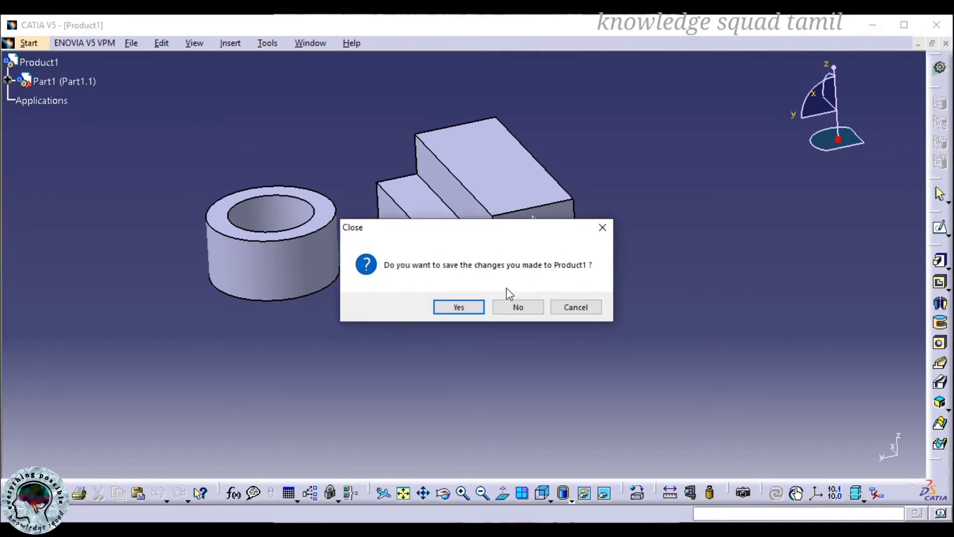
left_click(518, 306)
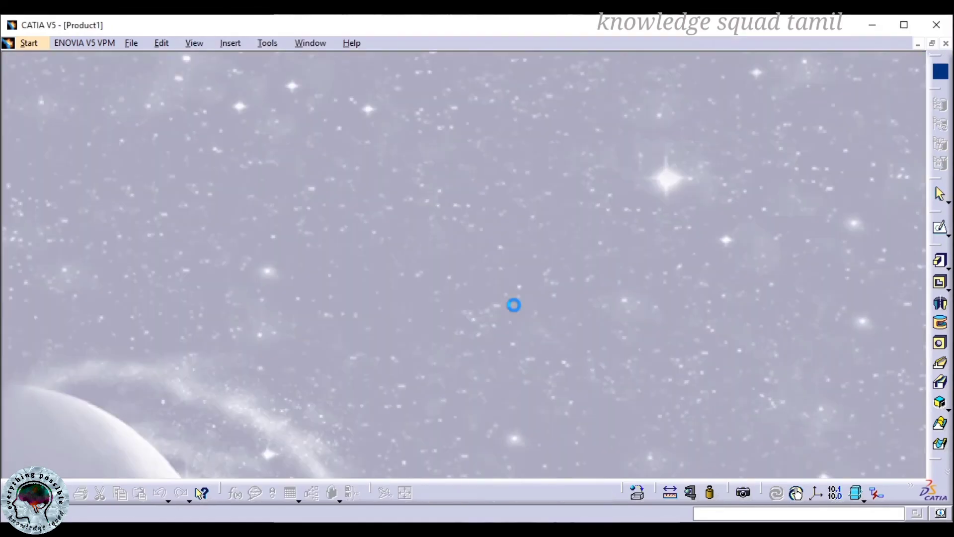
left_click(938, 25)
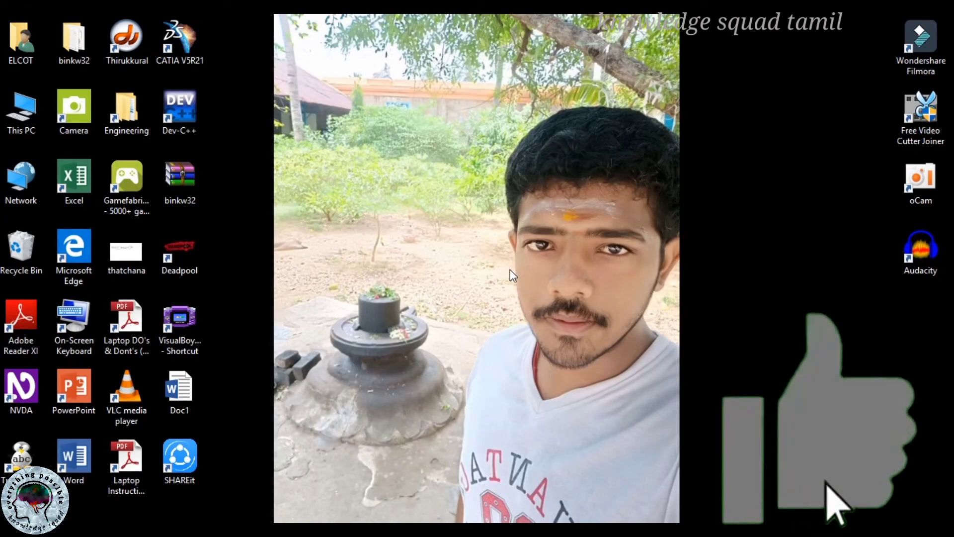
Step: Reopen the saved part file from the Documents folder in CATIA, dismiss the License Manager without choosing a configuration, and minimize the window
double_click(389, 488)
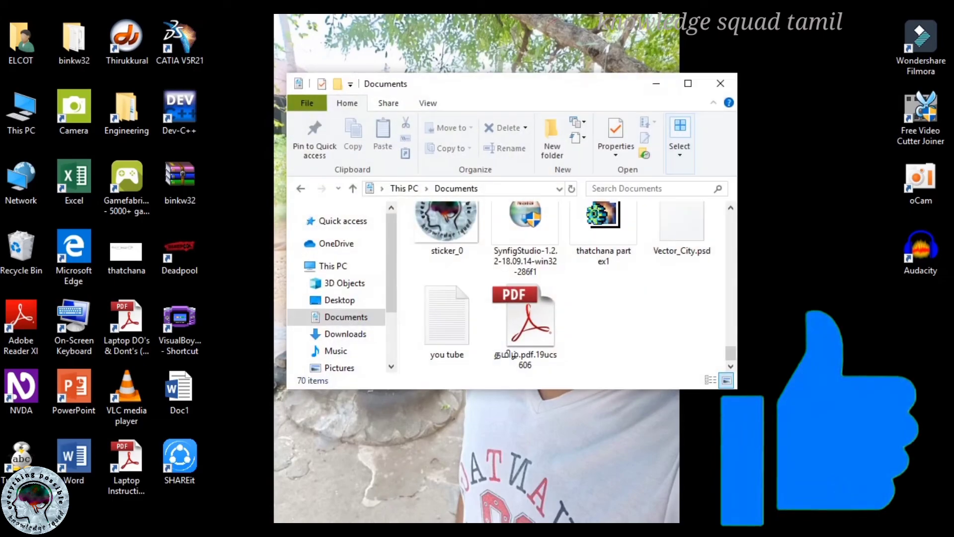
left_click(604, 264)
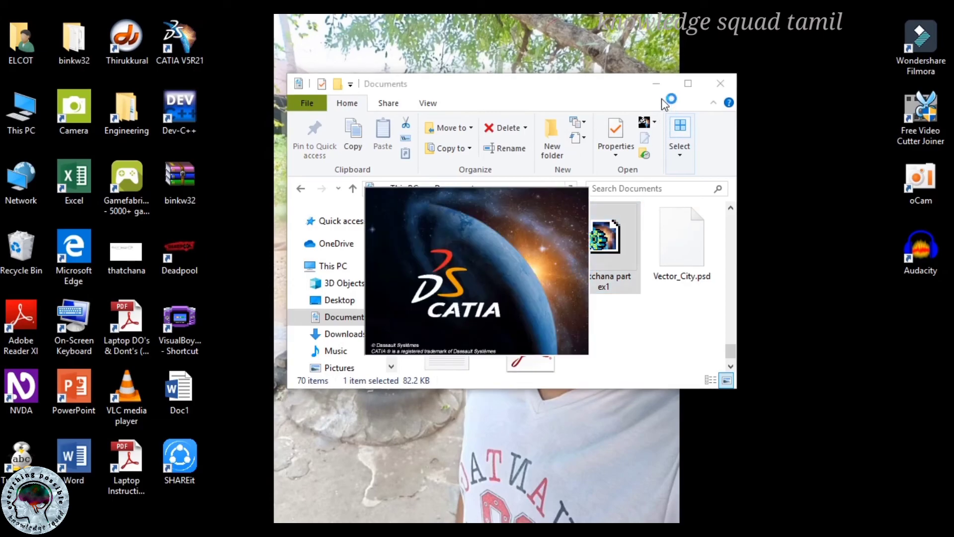
left_click(663, 83)
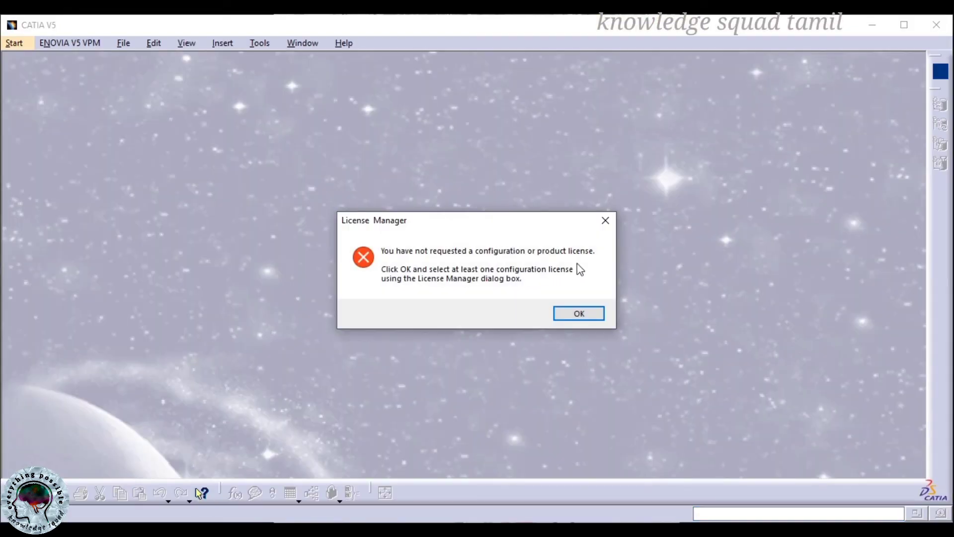
left_click(605, 221)
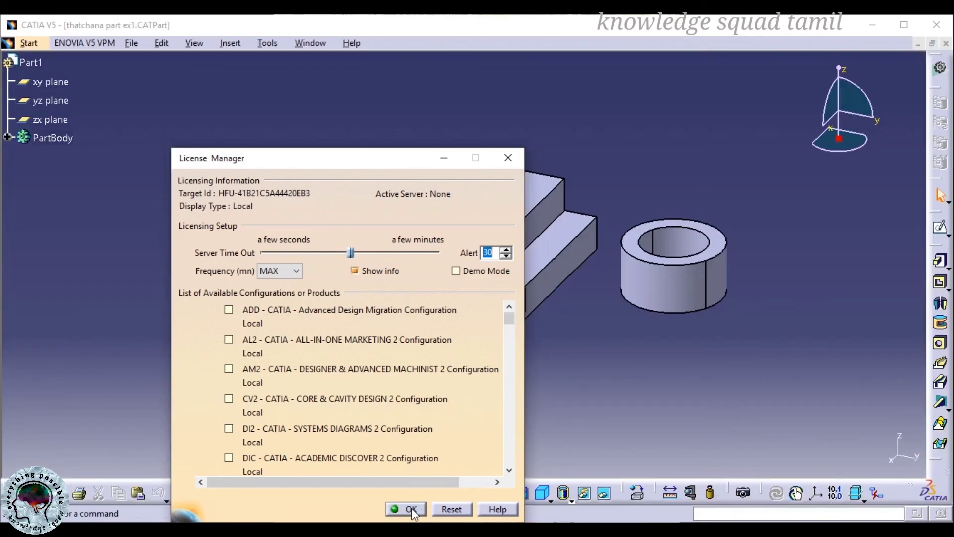
left_click(411, 508)
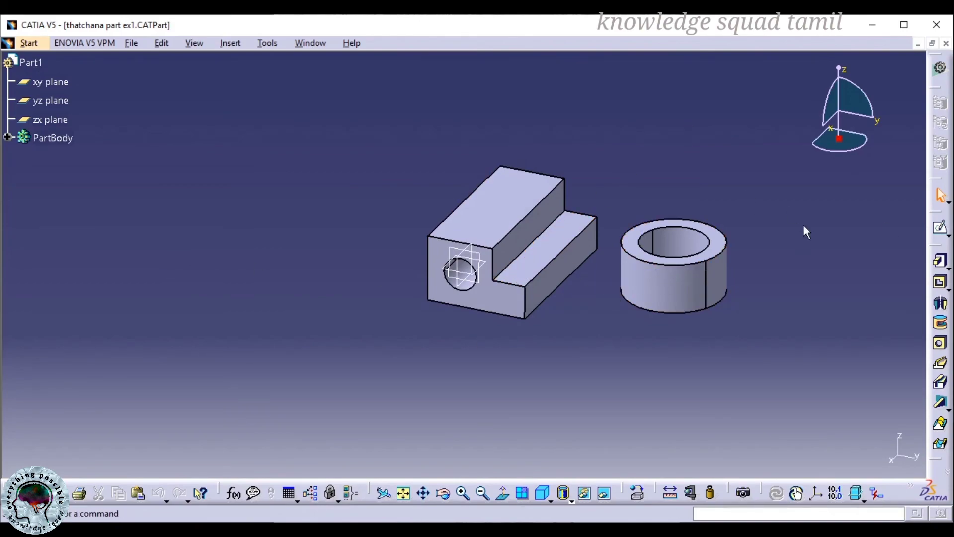
left_click(869, 26)
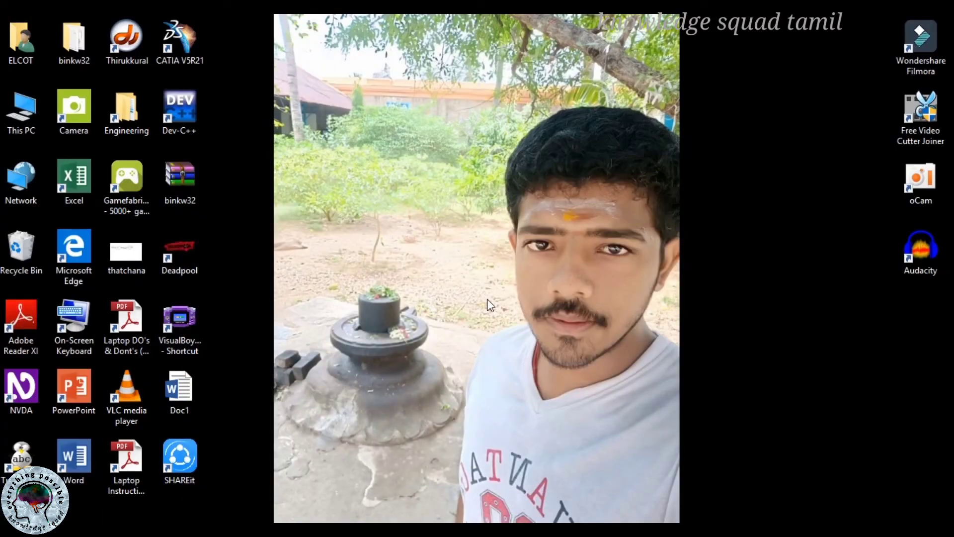